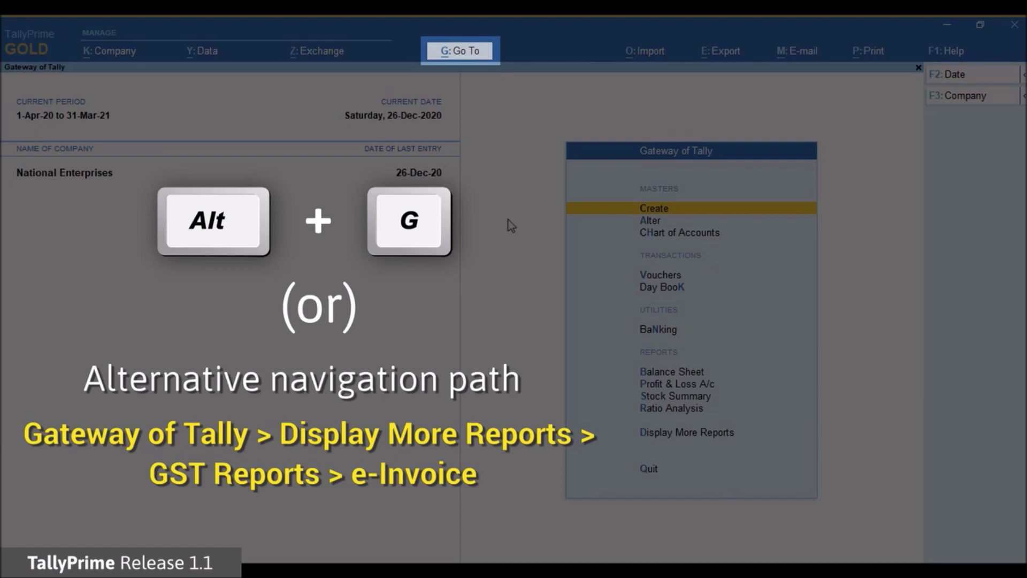
- Via Go To, reach e-Invoice's 'IRN generated' vouchers and mark the Ganeshji Industries voucher
{"action": "key", "text": "alt+g"}
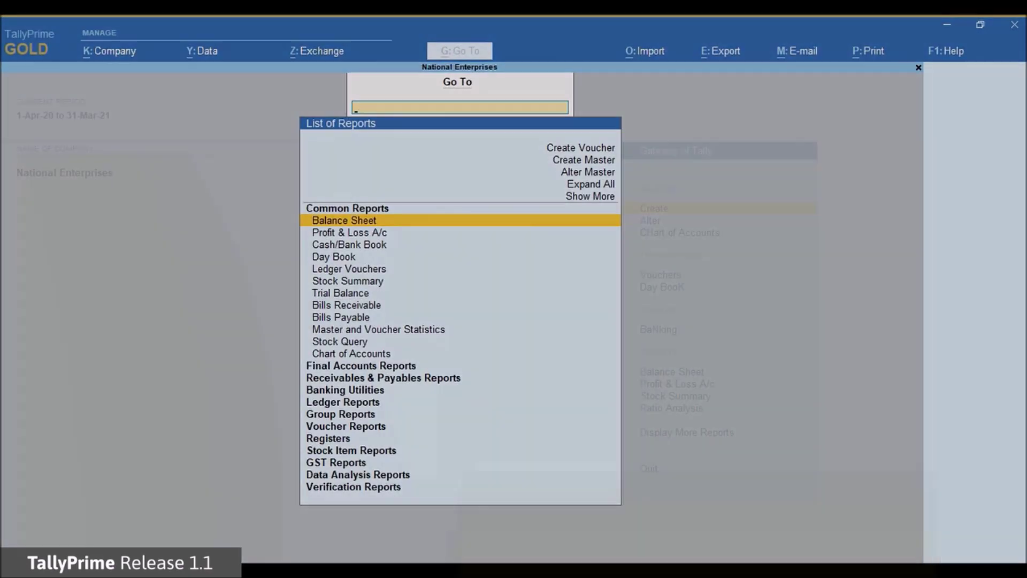
{"action": "type", "text": "Ei"}
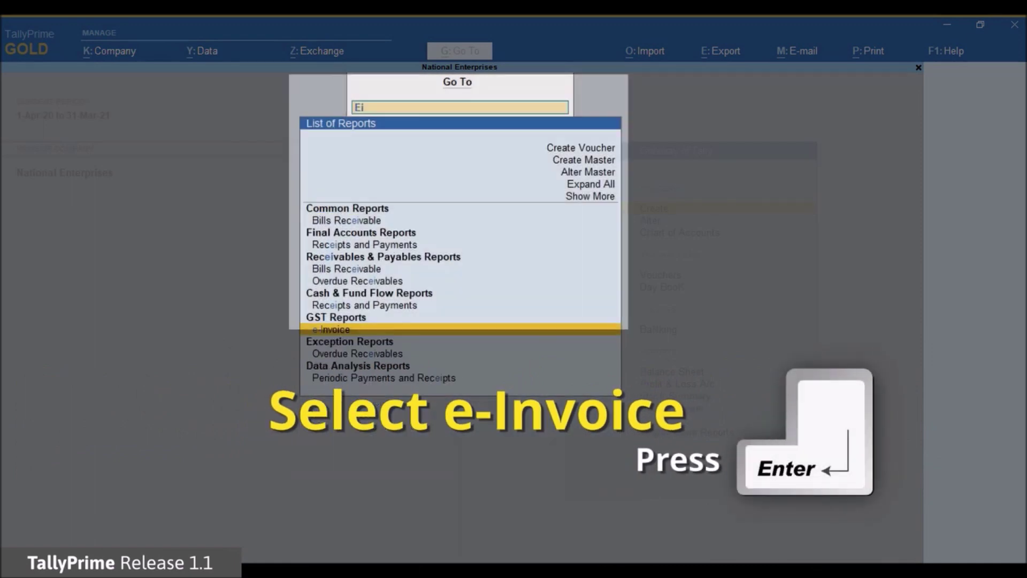
{"action": "type", "text": "n"}
{"action": "key", "text": "Return"}
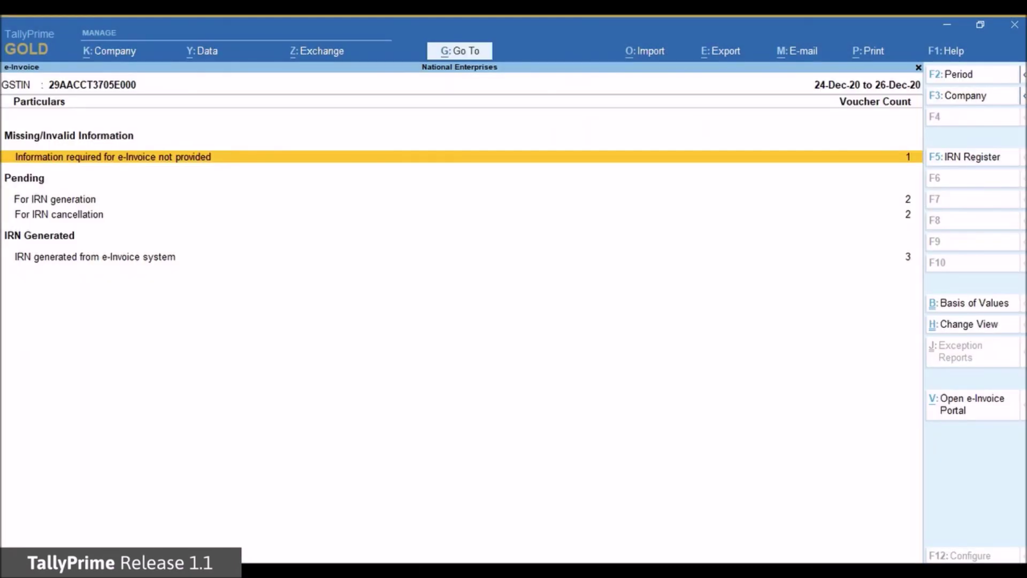
{"action": "key", "text": "Down"}
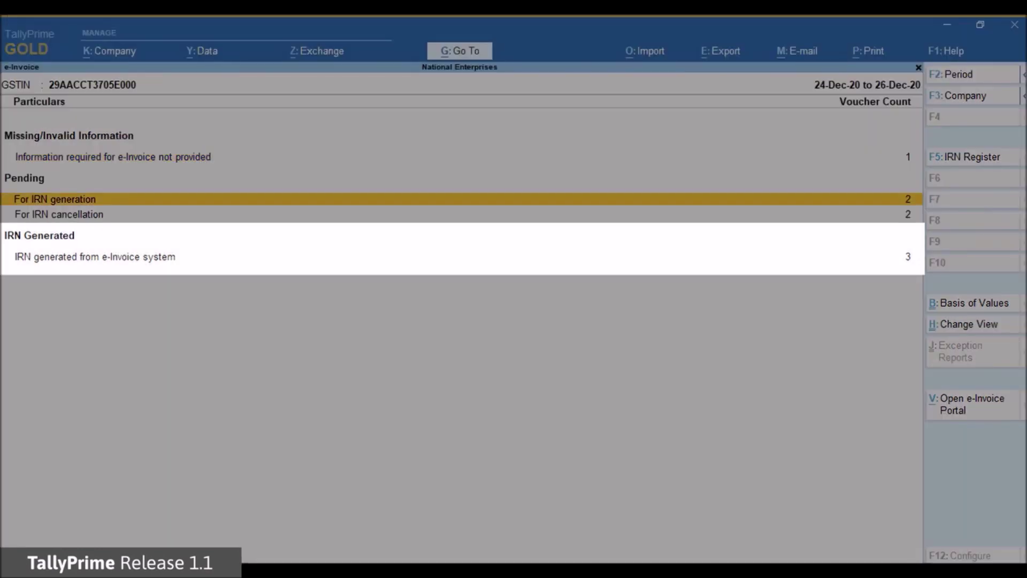
{"action": "key", "text": "Down"}
{"action": "key", "text": "Down"}
{"action": "key", "text": "Return"}
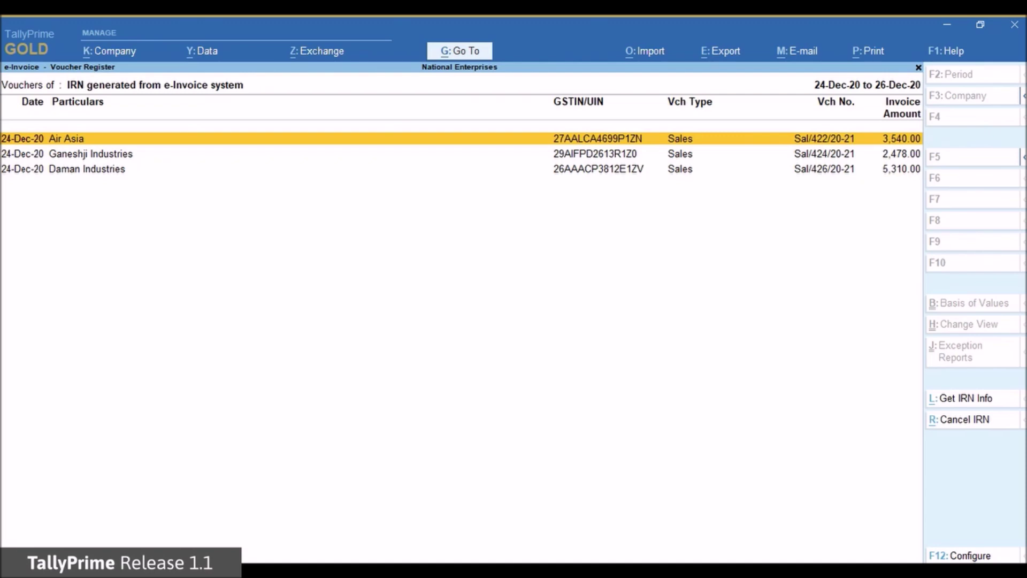
{"action": "key", "text": "Down"}
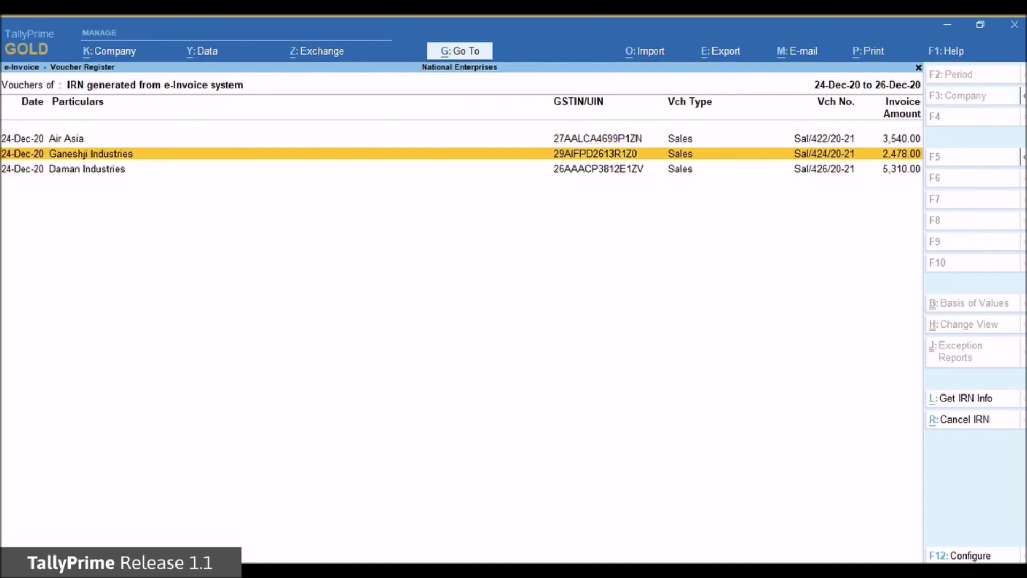
{"action": "key", "text": "space"}
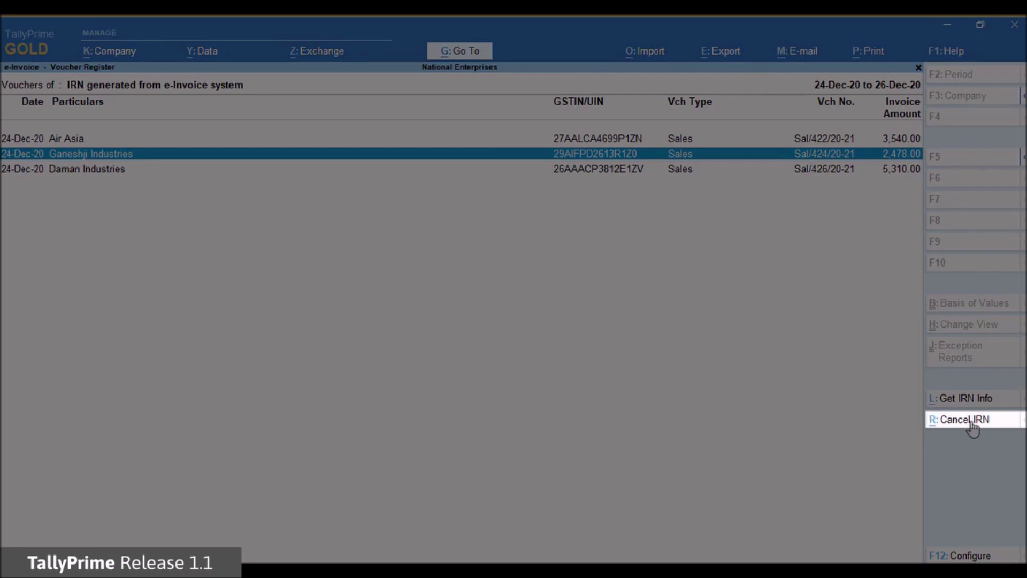
- Cancel the Ganeshji Industries IRN with Update Cancellation, reason 2 - Data Entry Mistake, and accept
{"action": "left_click", "coordinate": [970, 425]}
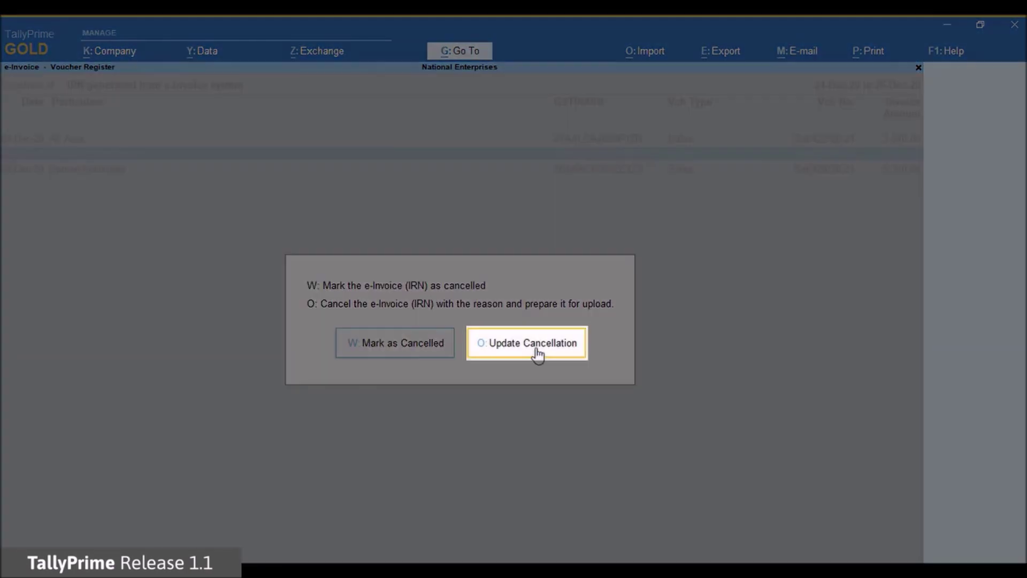
{"action": "left_click", "coordinate": [537, 353]}
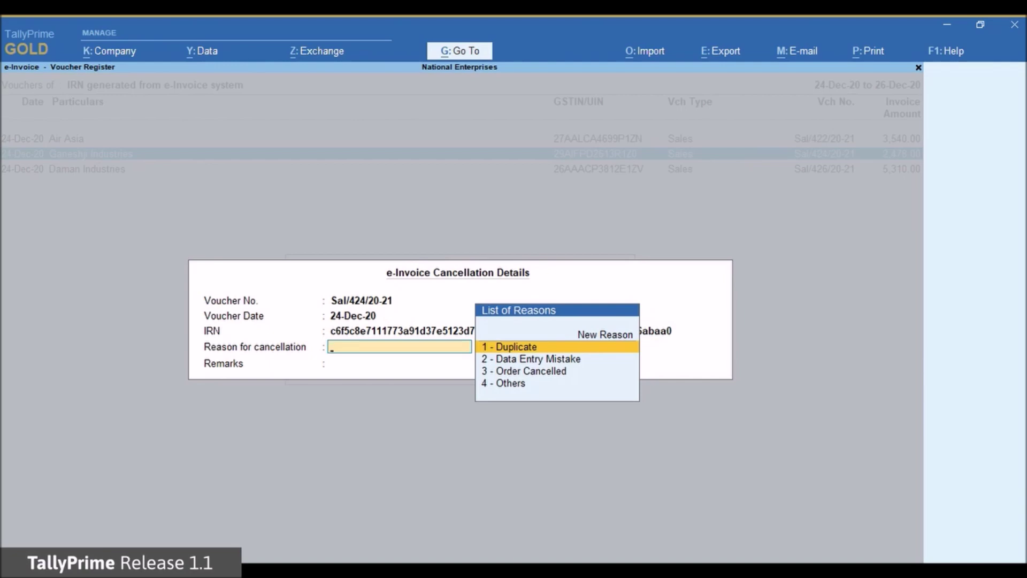
{"action": "key", "text": "Down"}
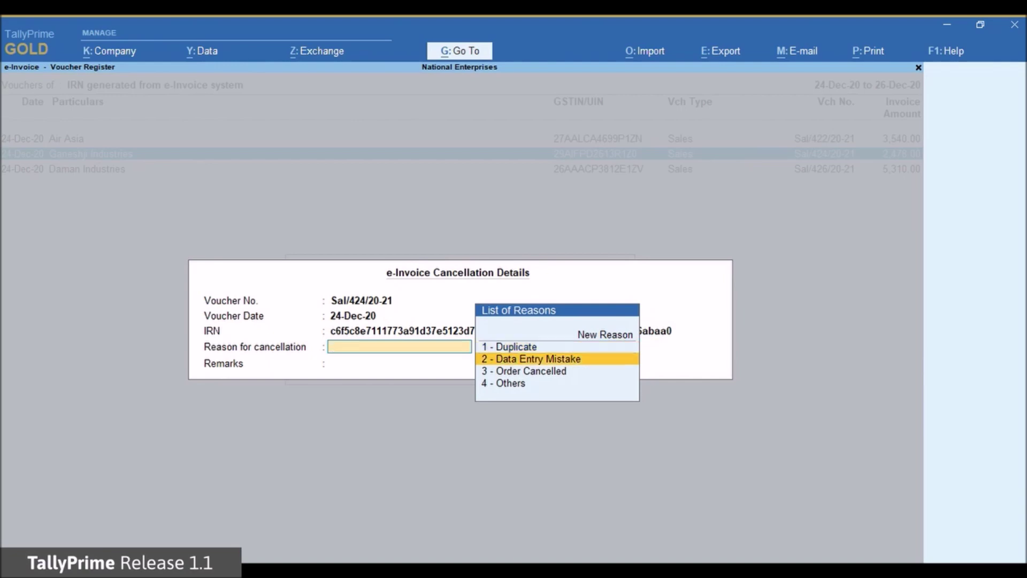
{"action": "key", "text": "Return"}
{"action": "type", "text": "Wrongly"}
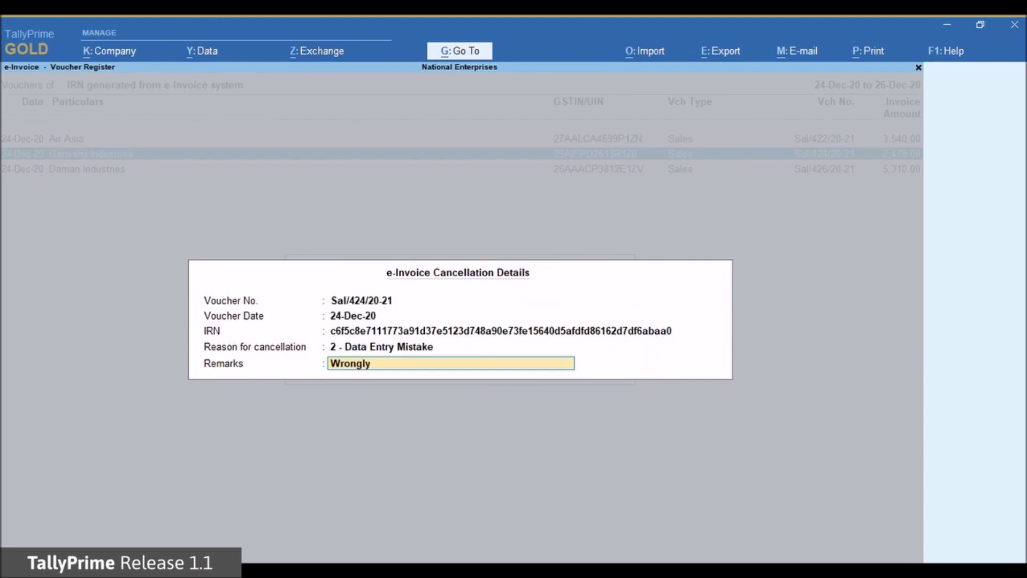
{"action": "type", "text": " Entered the Voucher"}
{"action": "key", "text": "Return"}
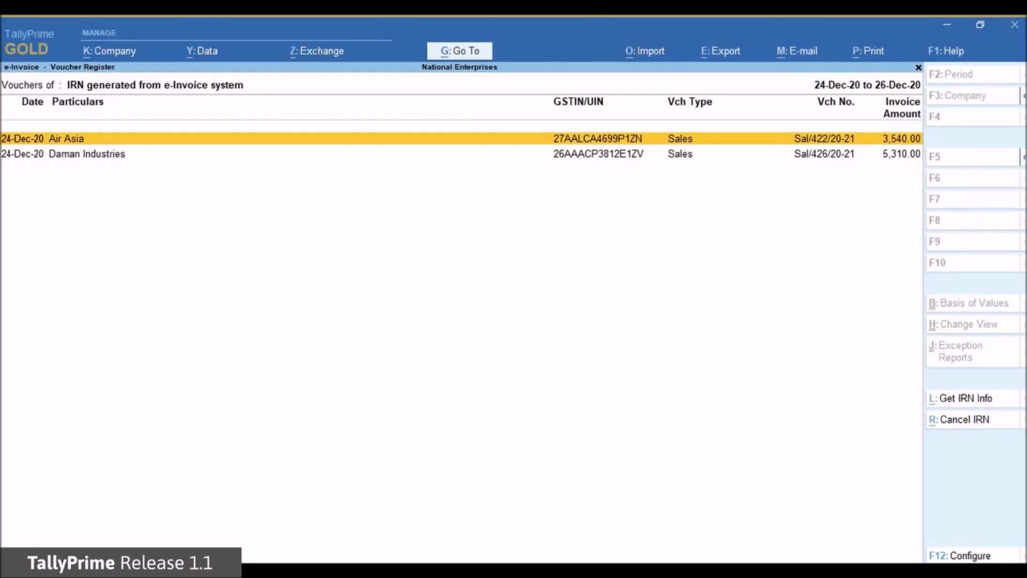
- From the IRN-generated register, mark the Air Asia voucher's IRN as cancelled in the books only
{"action": "key", "text": "Escape"}
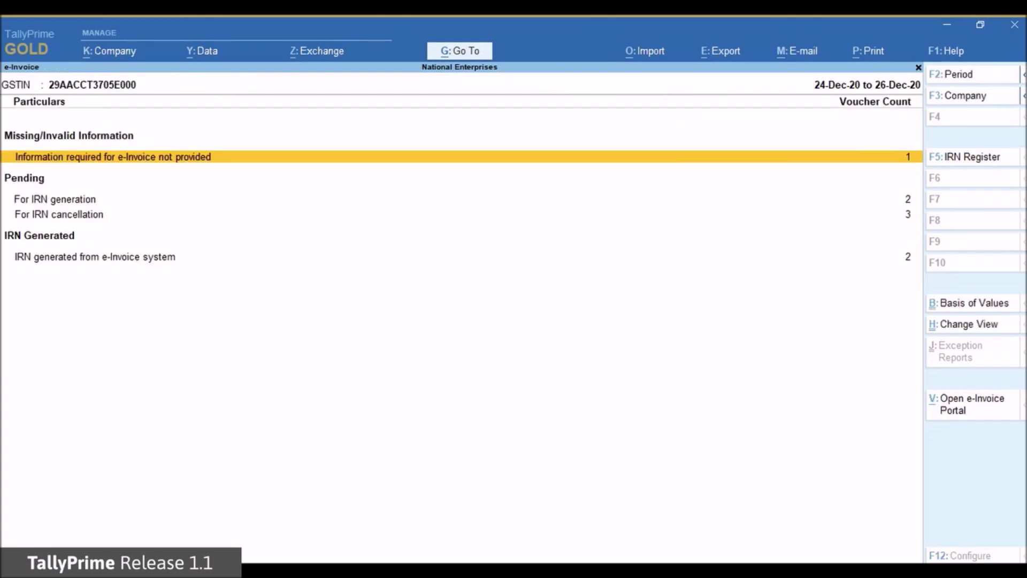
{"action": "key", "text": "Down"}
{"action": "key", "text": "Down"}
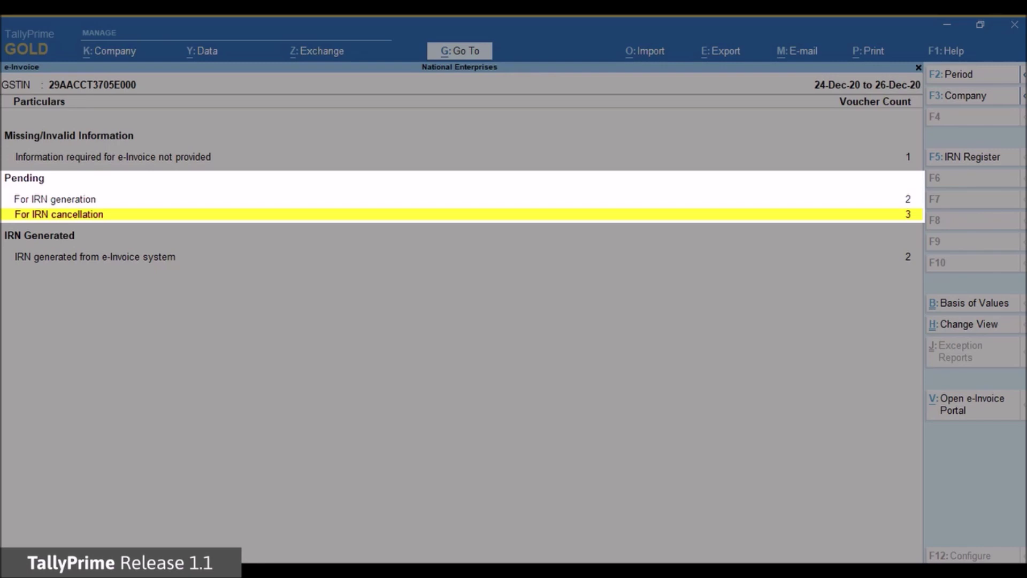
{"action": "key", "text": "Return"}
{"action": "key", "text": "Down"}
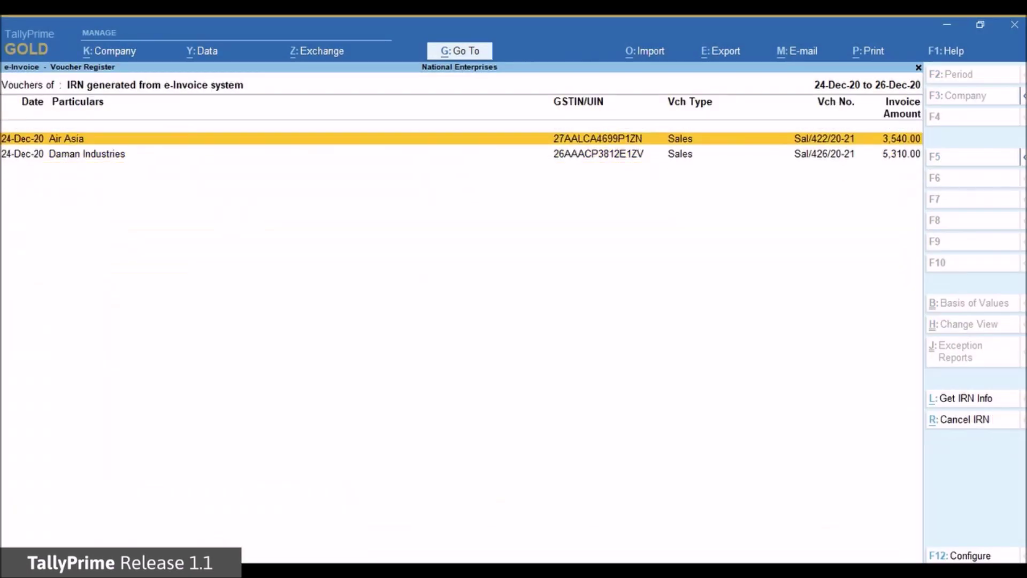
{"action": "key", "text": "space"}
{"action": "left_click", "coordinate": [956, 424]}
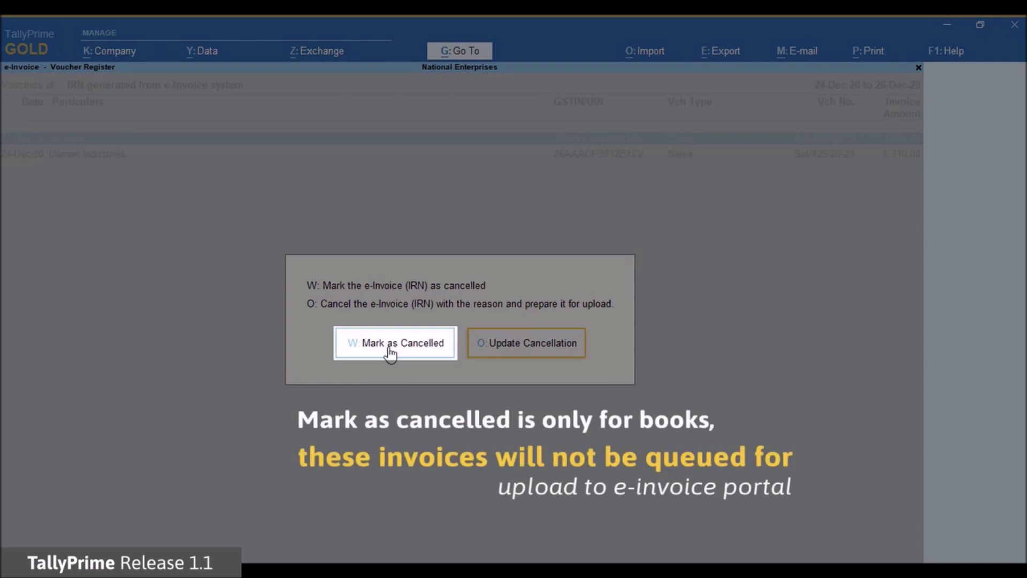
{"action": "left_click", "coordinate": [389, 347]}
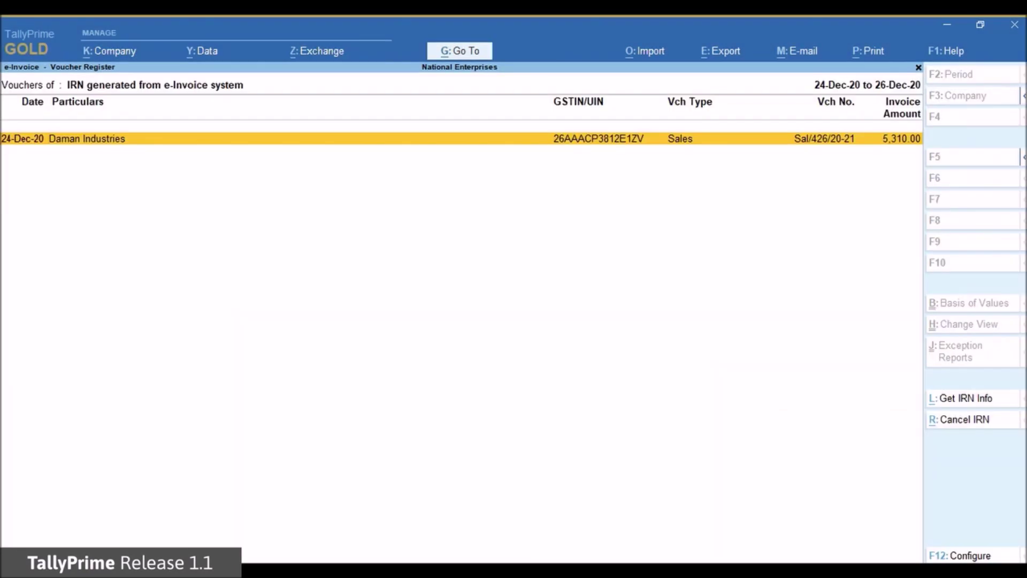
- Check the 'Marked as IRN cancelled' register showing Air Asia, then return to the e-Invoice summary
{"action": "key", "text": "Escape"}
{"action": "key", "text": "Down"}
{"action": "key", "text": "Down"}
{"action": "key", "text": "Down"}
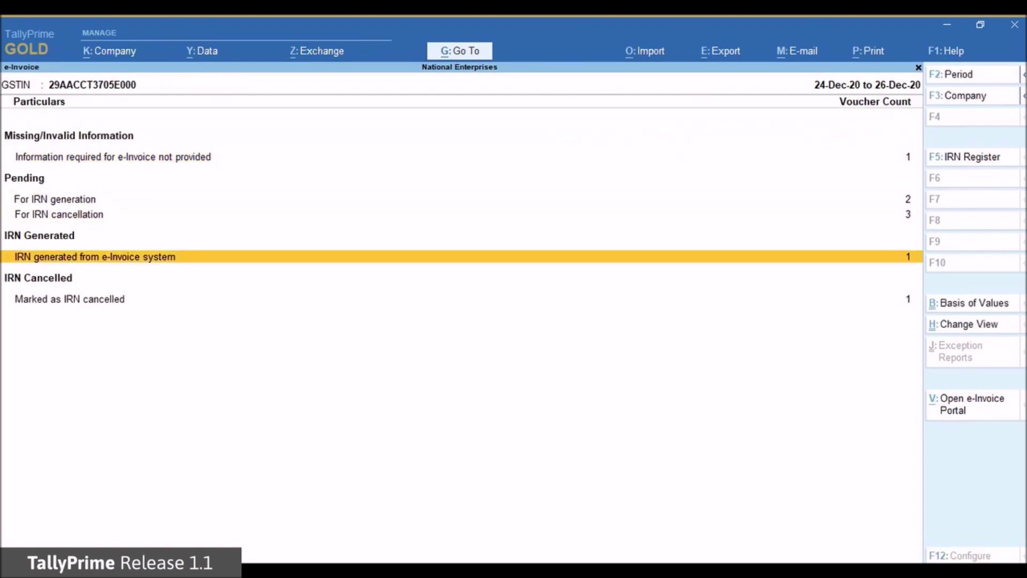
{"action": "key", "text": "Down"}
{"action": "key", "text": "Return"}
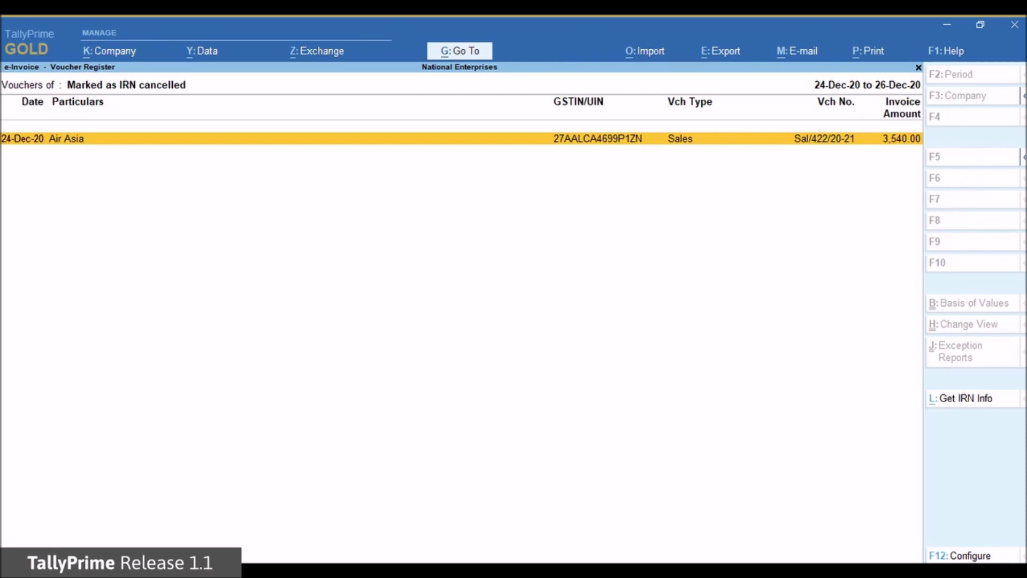
{"action": "key", "text": "Escape"}
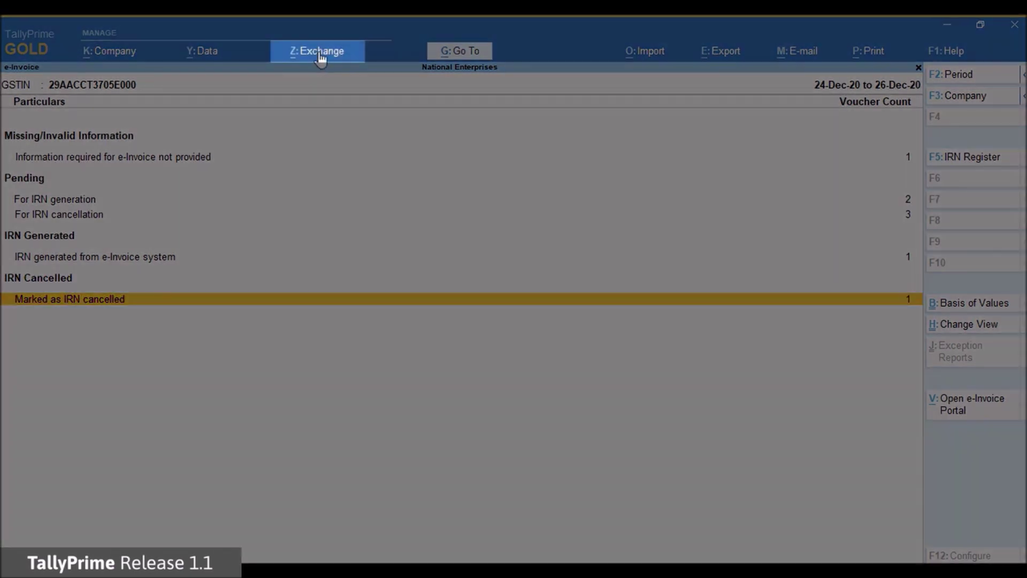
- From Exchange, open Send for e-Invoicing and decline sending all pending invoices
{"action": "left_click", "coordinate": [318, 50]}
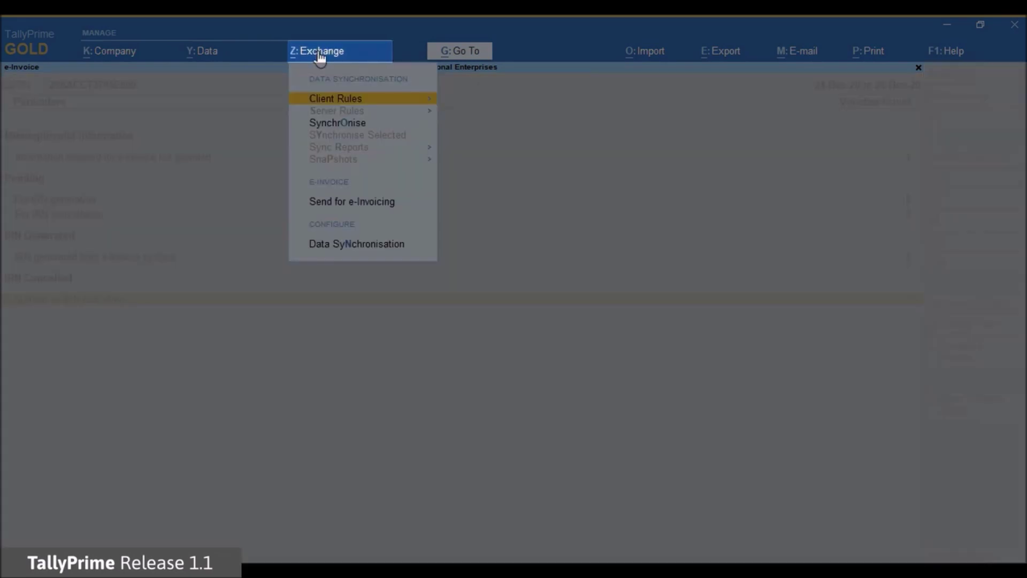
{"action": "left_click", "coordinate": [360, 203]}
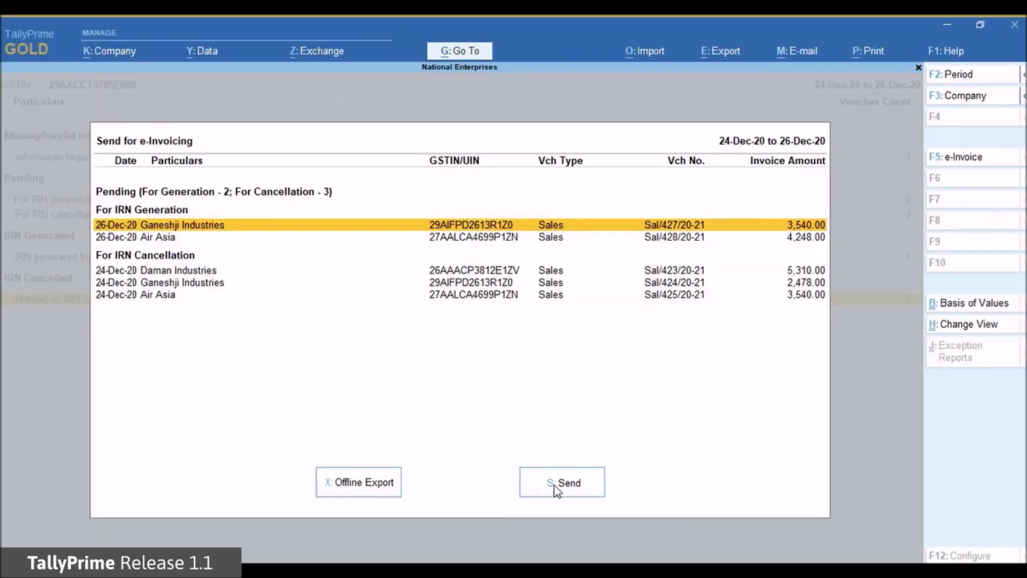
{"action": "left_click", "coordinate": [555, 485]}
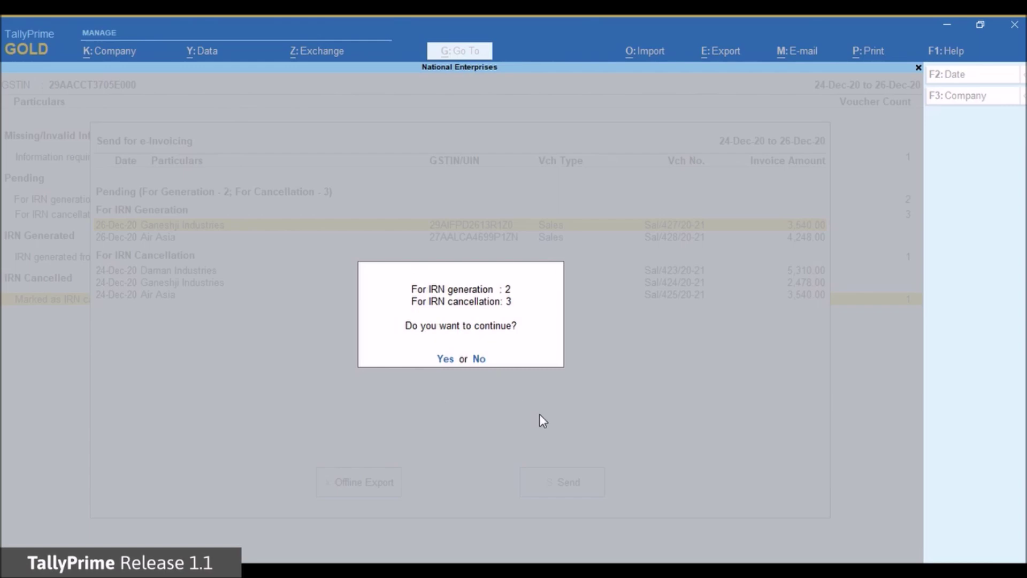
{"action": "key", "text": "Escape"}
- Select only the Ganeshji Industries cancellation and confirm sending it to the e-Invoice system
{"action": "key", "text": "Down"}
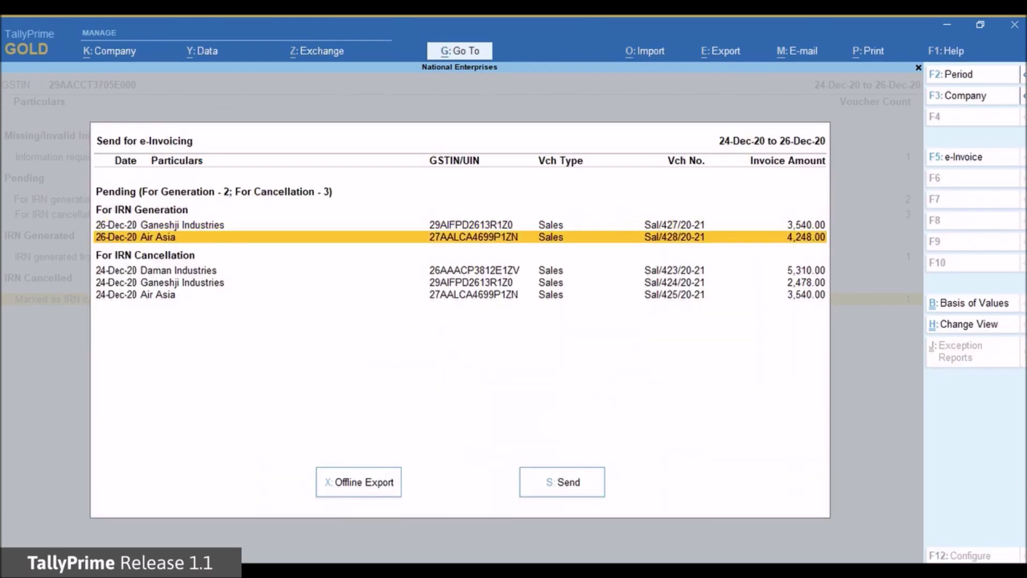
{"action": "key", "text": "Down"}
{"action": "key", "text": "Down"}
{"action": "key", "text": "space"}
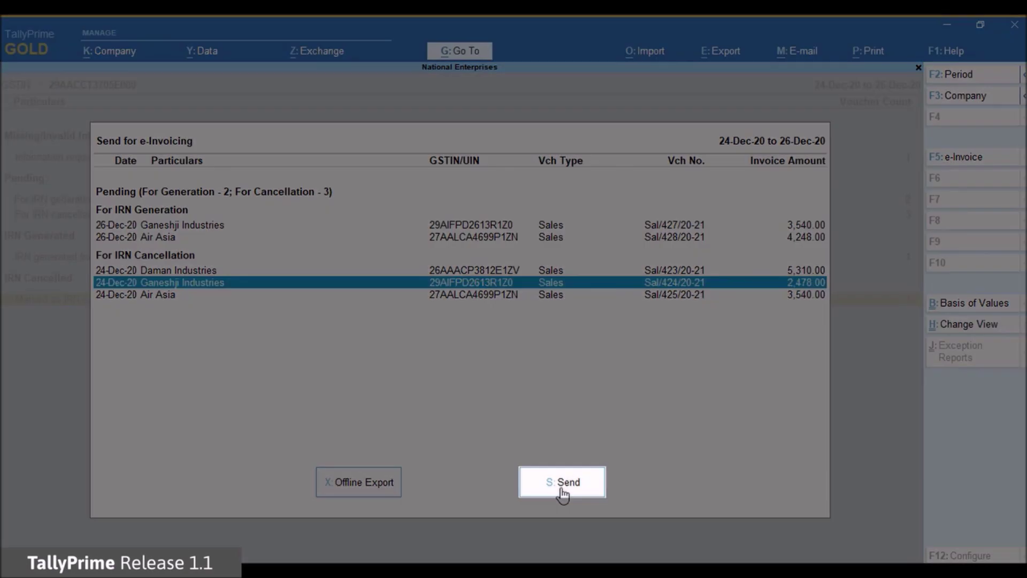
{"action": "left_click", "coordinate": [561, 485]}
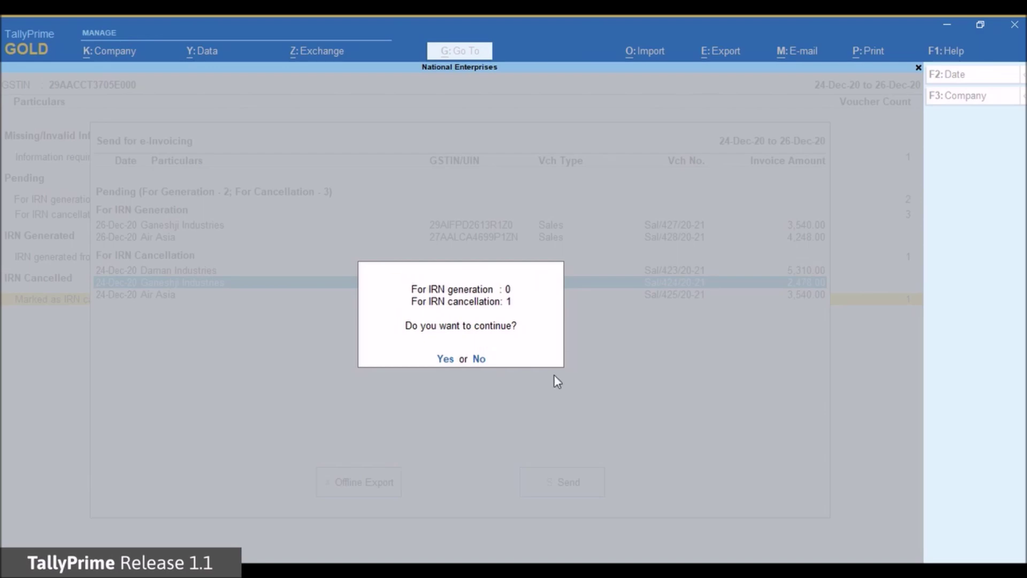
{"action": "left_click", "coordinate": [444, 359]}
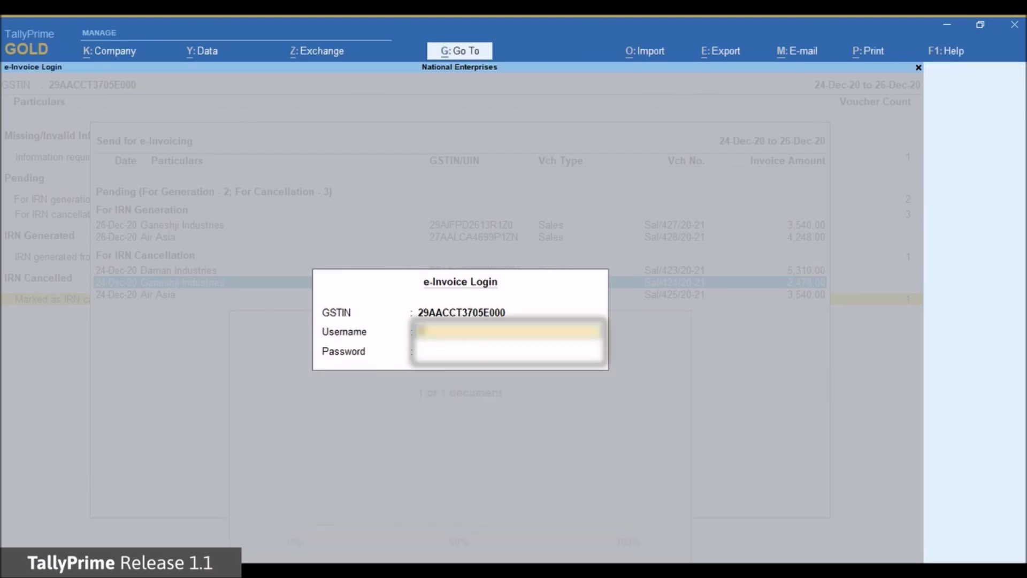
{"action": "type", "text": "user_01"}
- Submit the e-Invoice login, acknowledge the Exchange Summary of one cancelled e-Invoice, and return to the report
{"action": "key", "text": "Return"}
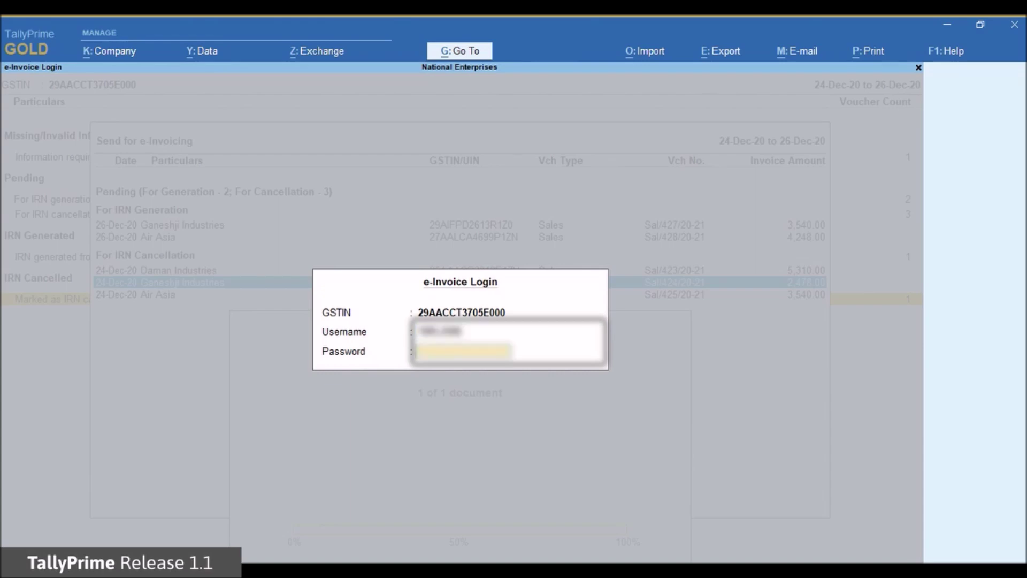
{"action": "key", "text": "Return"}
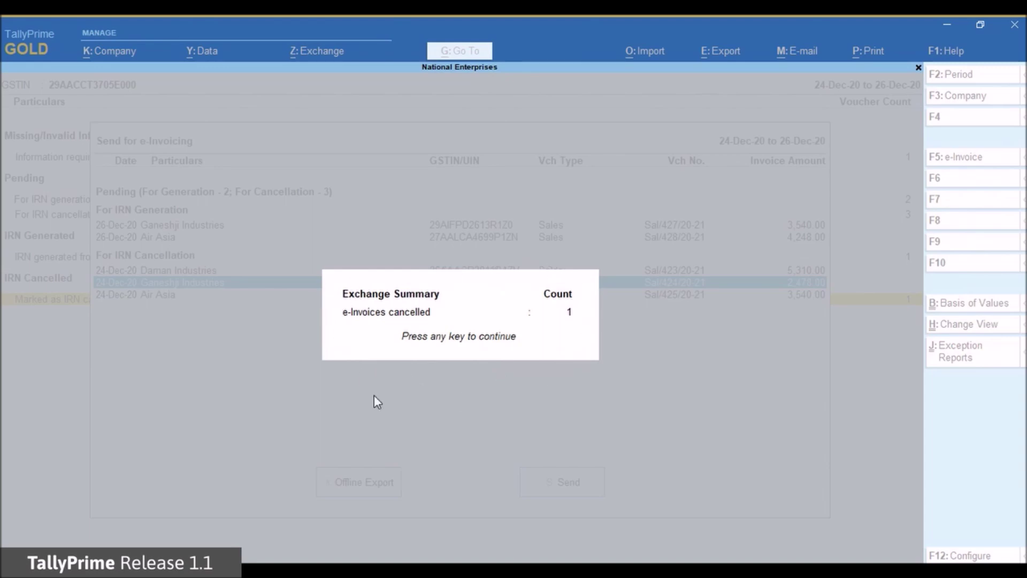
{"action": "key", "text": "Return"}
{"action": "key", "text": "Escape"}
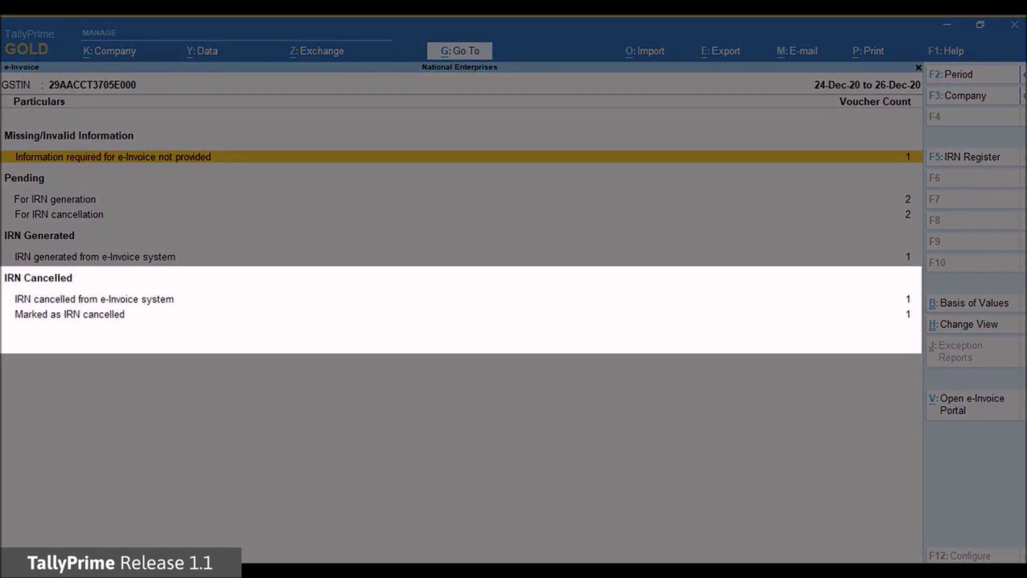
- Drill into the IRN-cancelled Ganeshji Industries voucher and preview its tax invoice showing IRN and QR code
{"action": "key", "text": "Down"}
{"action": "key", "text": "Down"}
{"action": "key", "text": "Down"}
{"action": "key", "text": "Down"}
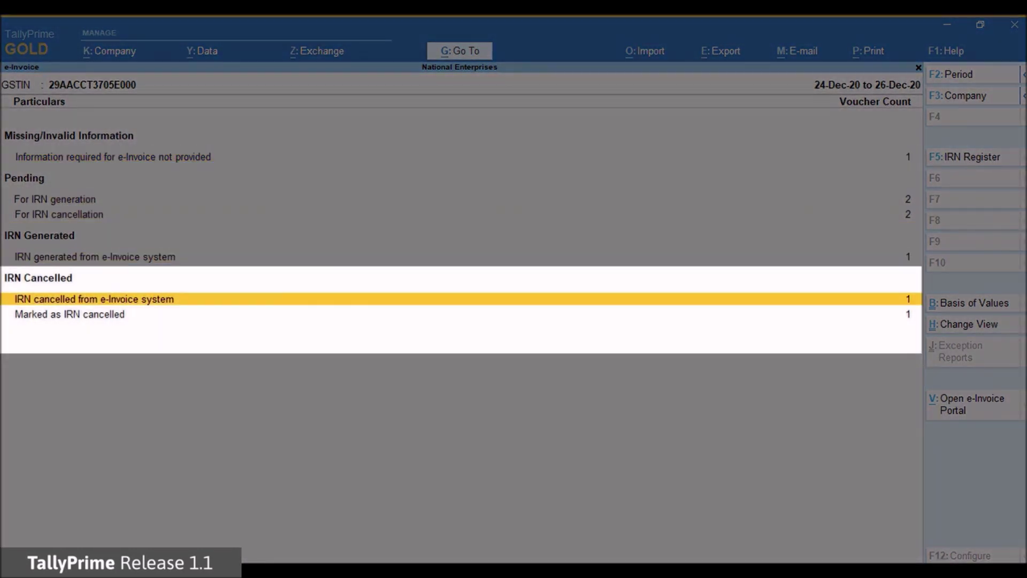
{"action": "key", "text": "Return"}
{"action": "key", "text": "Return"}
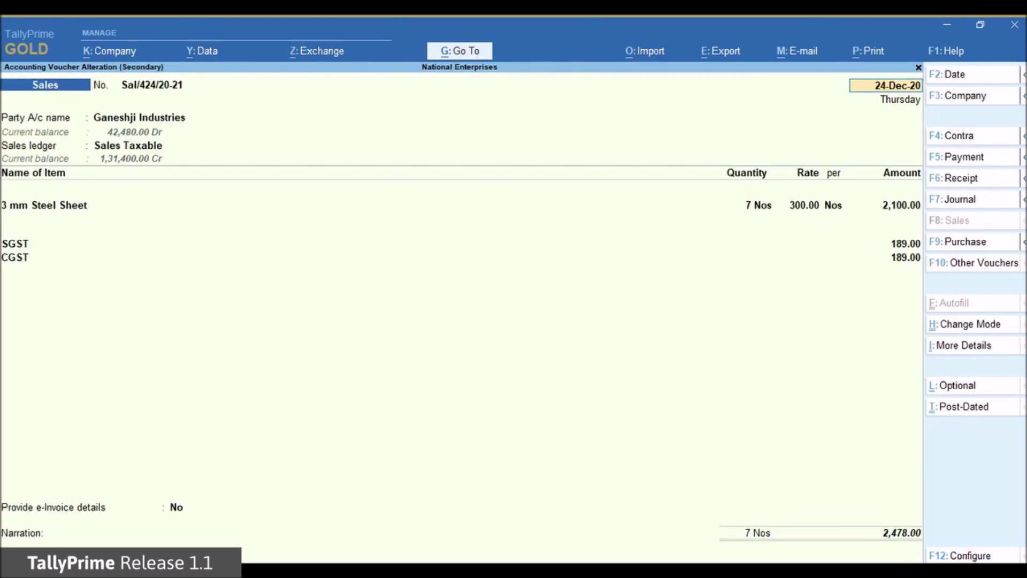
{"action": "key", "text": "alt+p"}
{"action": "left_click", "coordinate": [470, 381]}
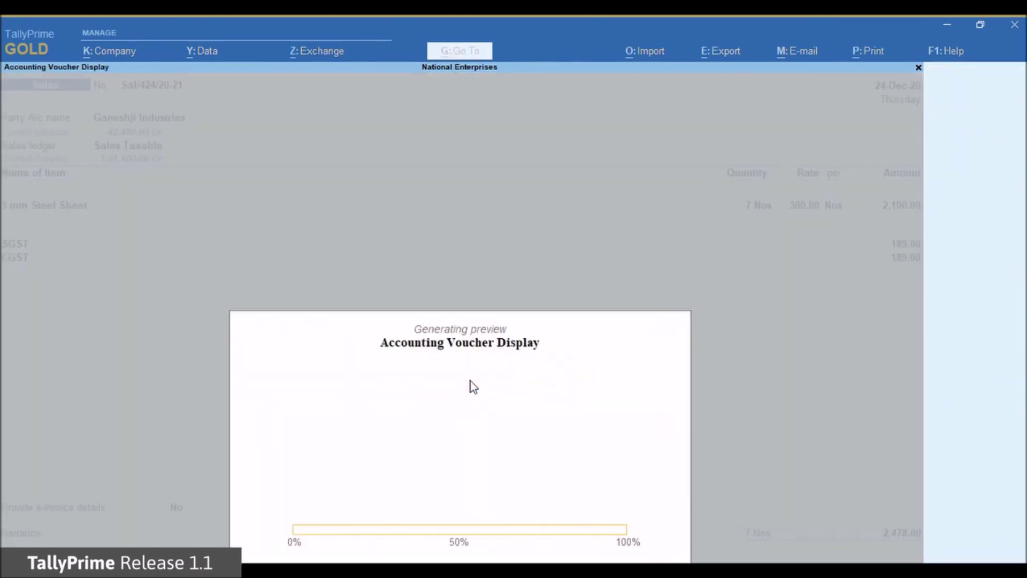
{"action": "left_click", "coordinate": [620, 538]}
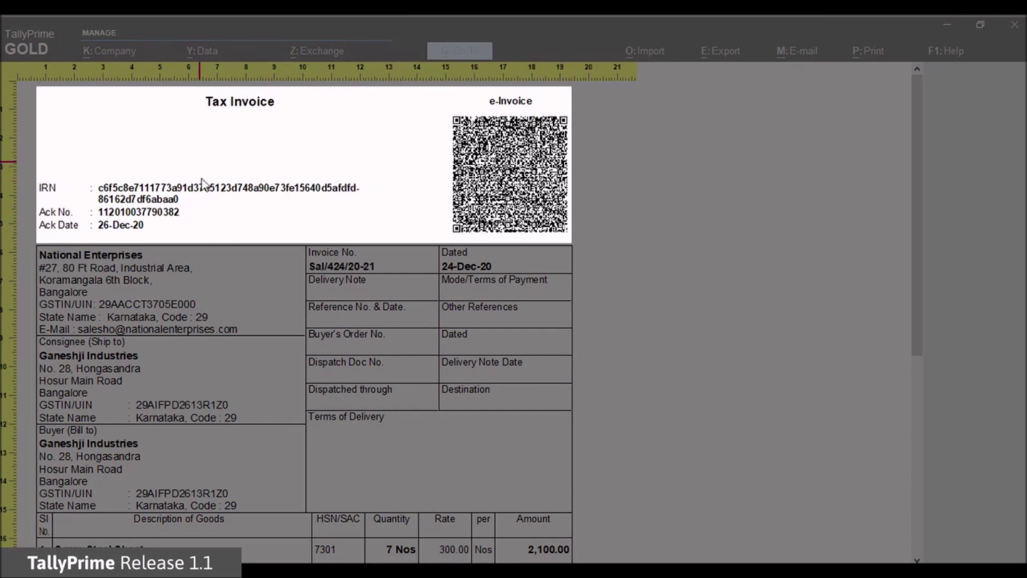
{"action": "key", "text": "Escape"}
{"action": "key", "text": "Escape"}
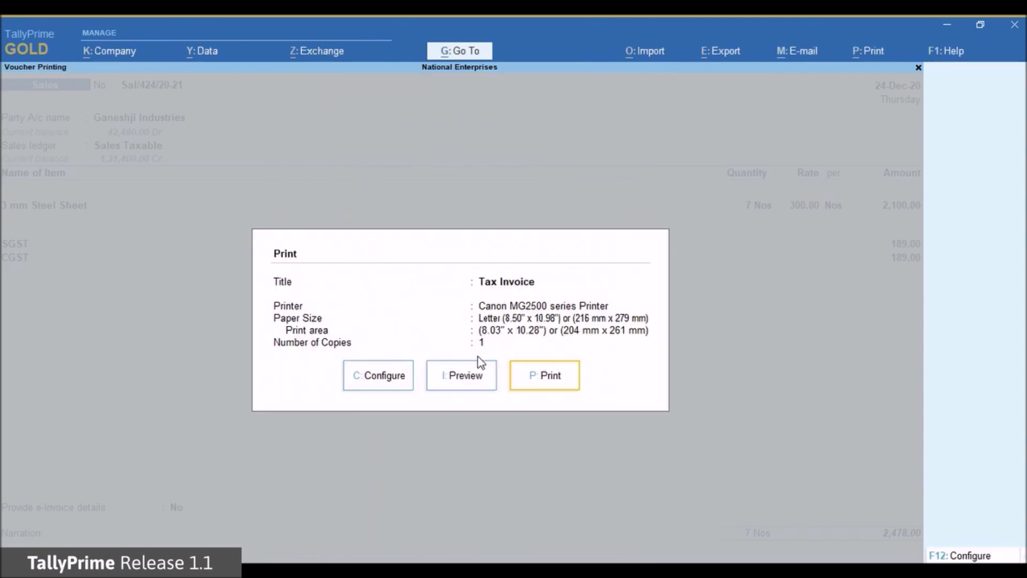
{"action": "key", "text": "Escape"}
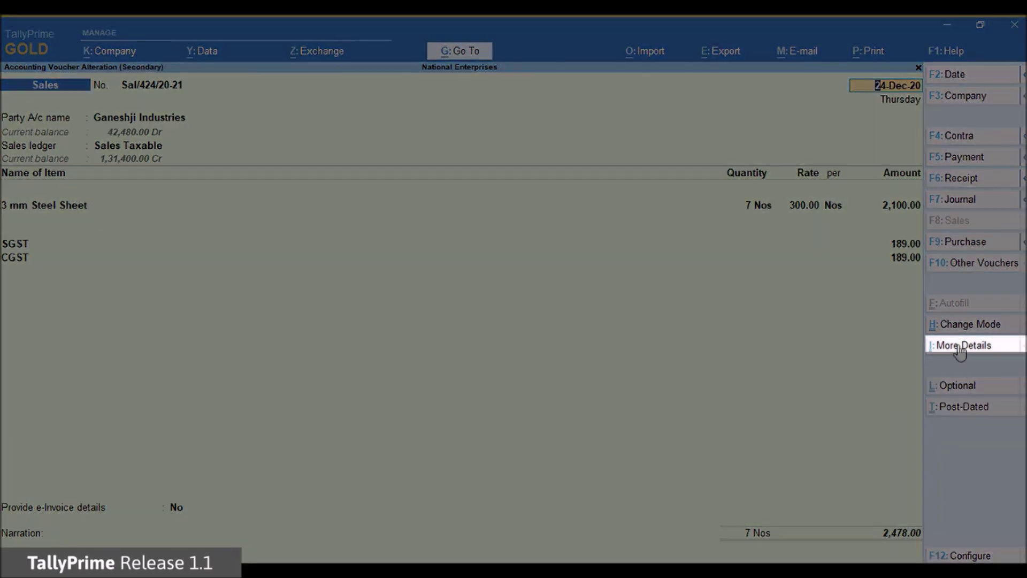
- View e-Invoice Cancellation Details (Data Entry Mistake, 'Wrongly Entered the Voucher') via More Details, then back out to Gateway of Tally
{"action": "left_click", "coordinate": [960, 346]}
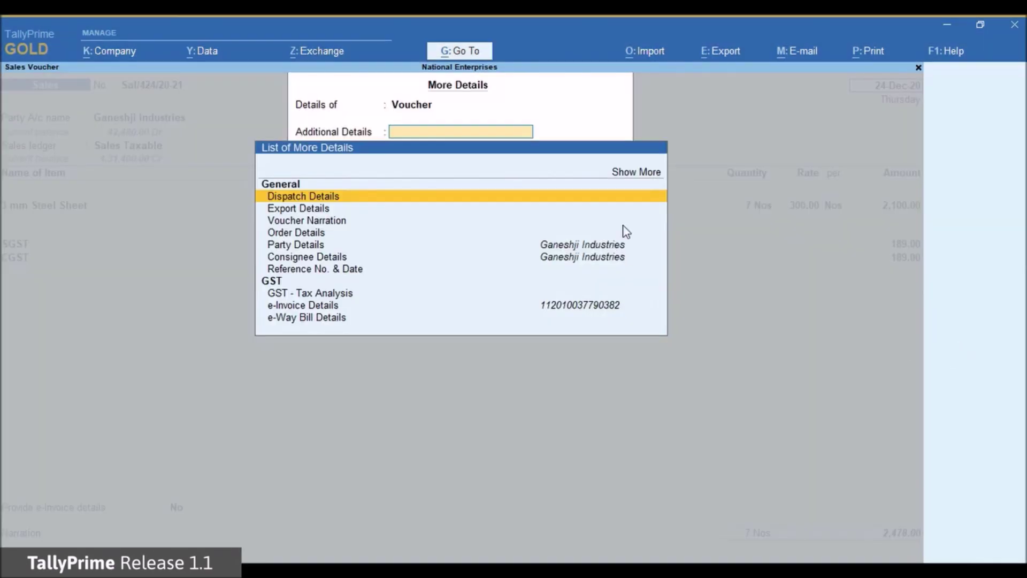
{"action": "left_click", "coordinate": [629, 176]}
{"action": "left_click", "coordinate": [629, 192]}
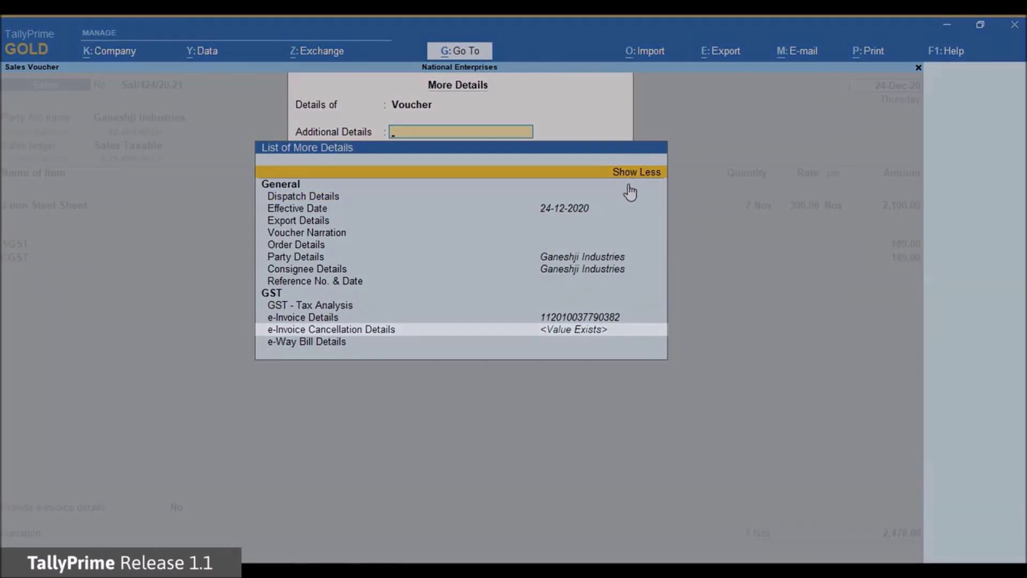
{"action": "left_click", "coordinate": [373, 330]}
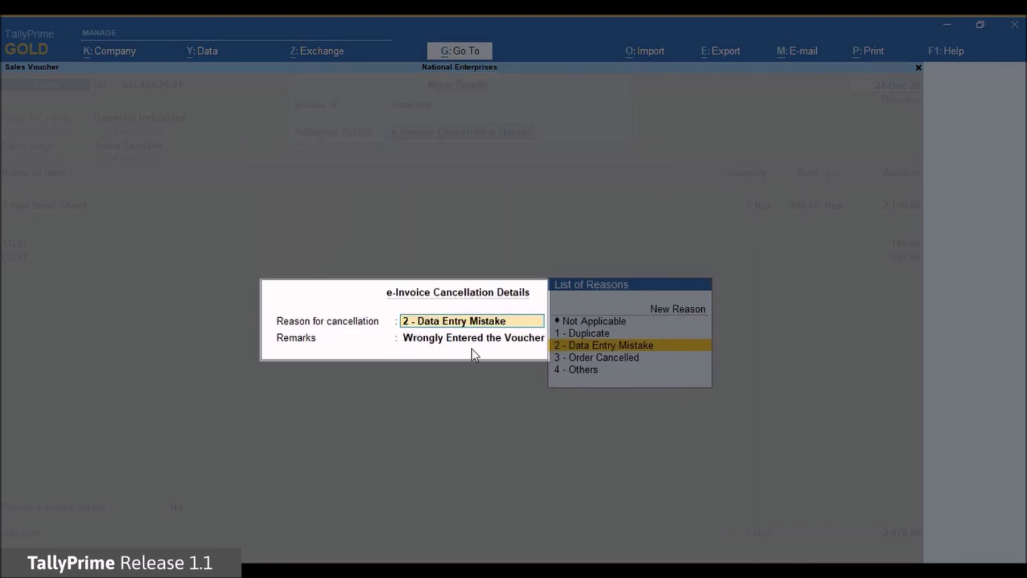
{"action": "key", "text": "BackSpace"}
{"action": "key", "text": "Escape"}
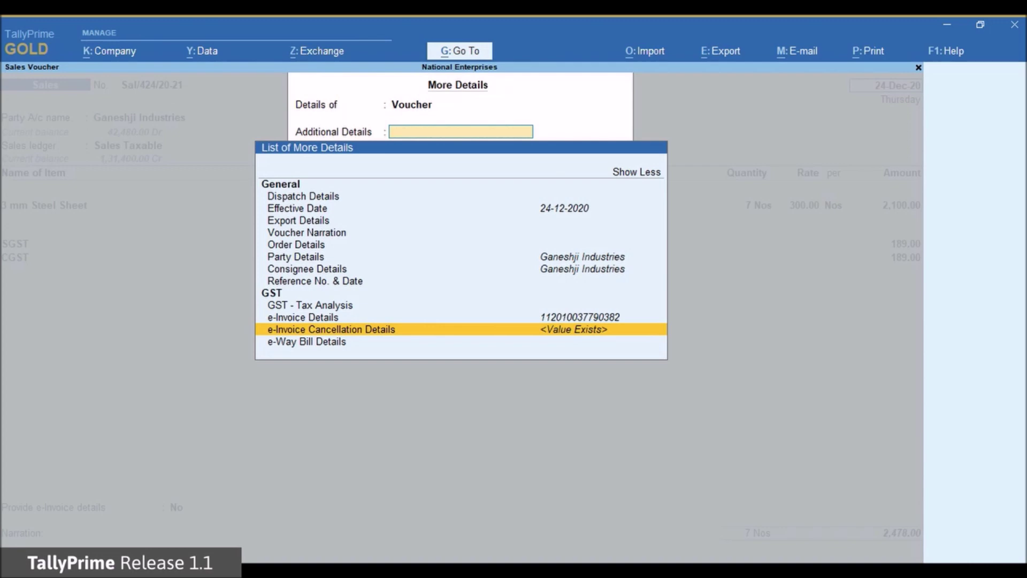
{"action": "key", "text": "Escape"}
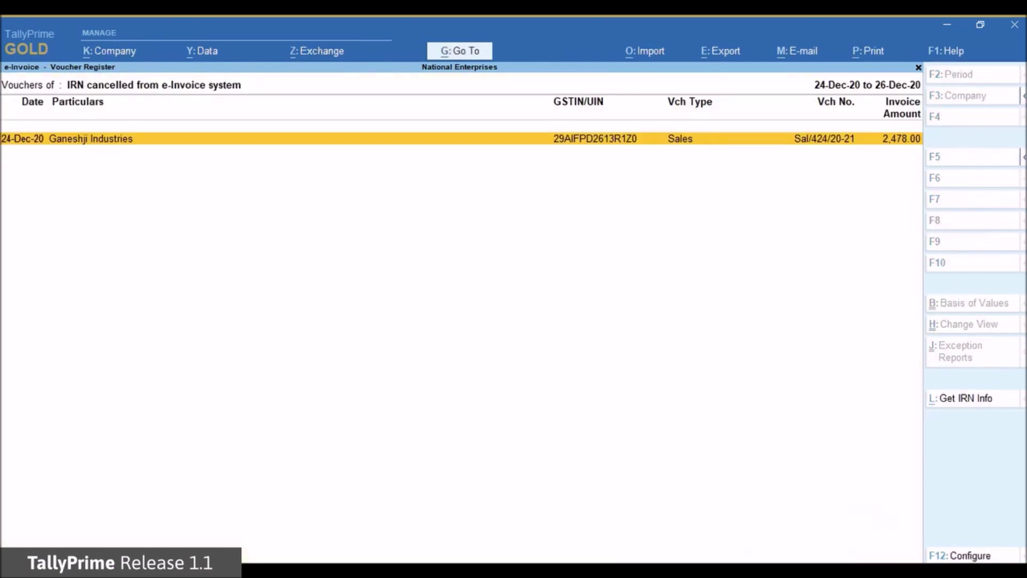
{"action": "key", "text": "Escape"}
{"action": "key", "text": "Escape"}
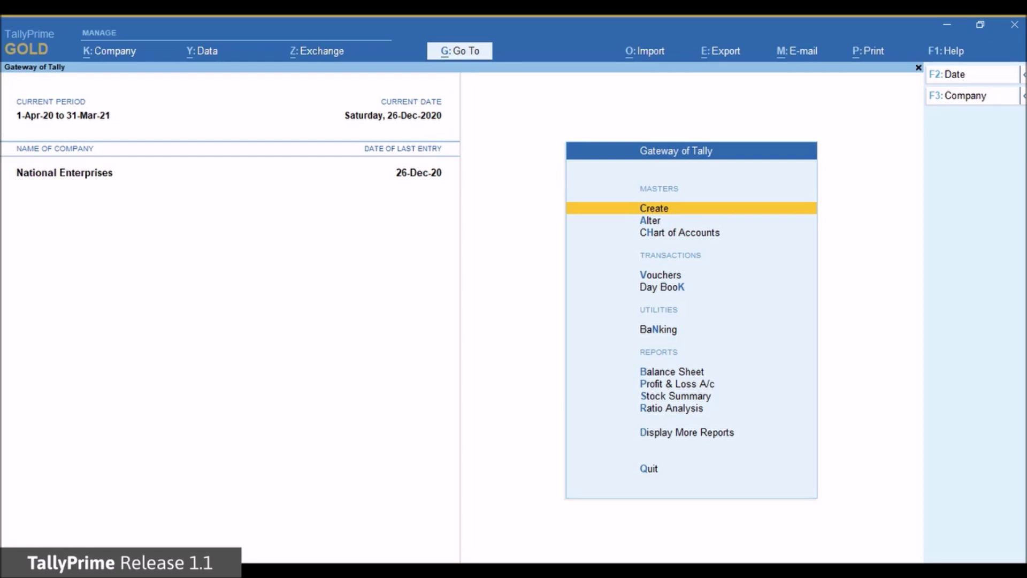
- From the Exchange menu, open the Send for e-Invoicing report
{"action": "left_click", "coordinate": [321, 53]}
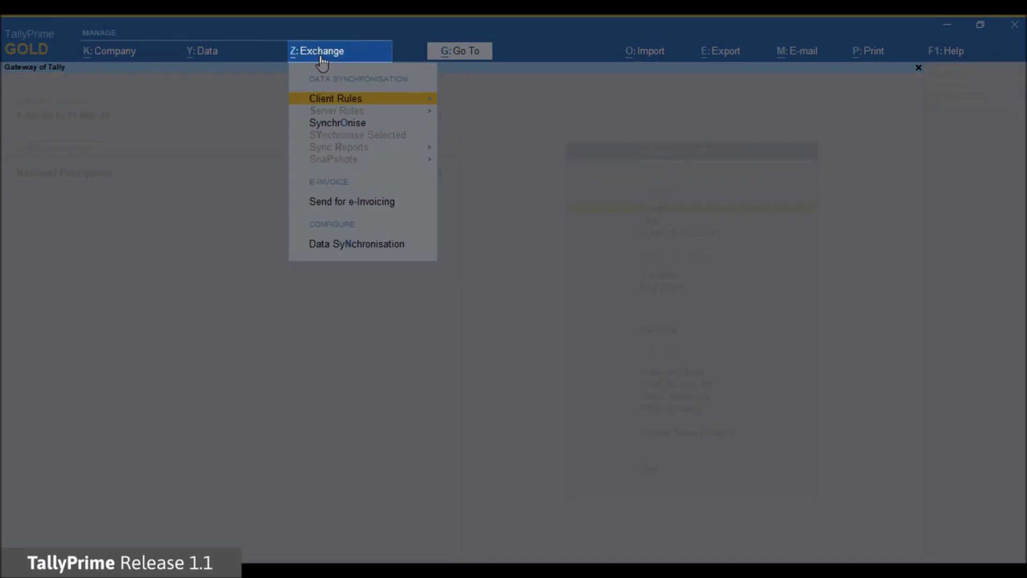
{"action": "left_click", "coordinate": [352, 205]}
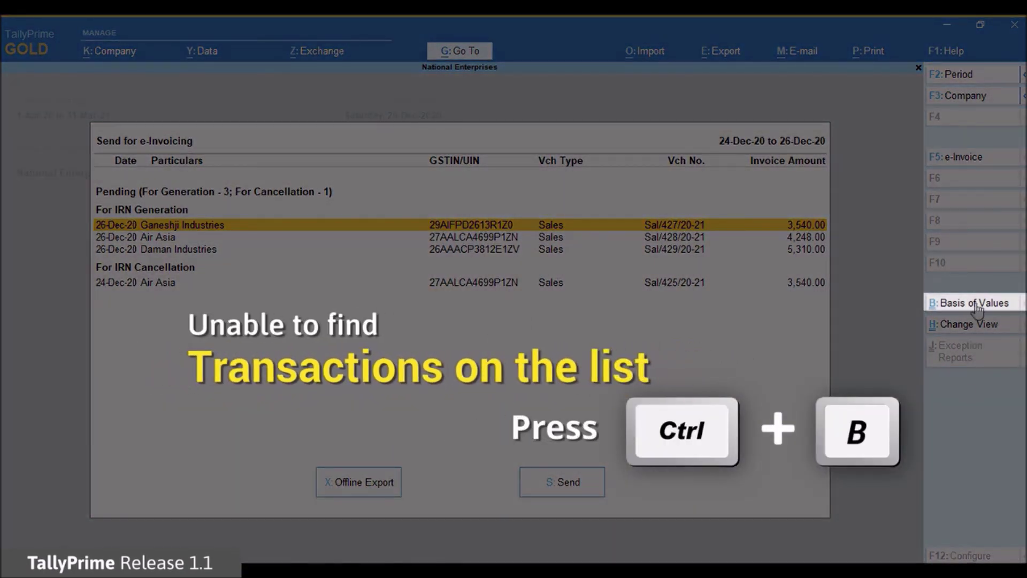
- In Basis of Values set Include exported transactions to Yes, save, and select the Daman Industries cancellation
{"action": "left_click", "coordinate": [973, 313]}
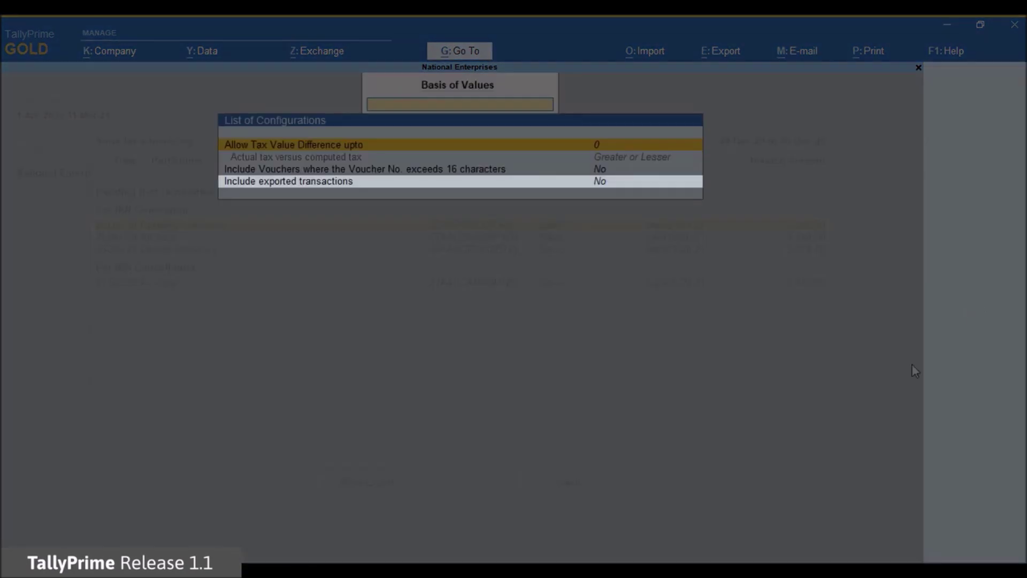
{"action": "left_click", "coordinate": [557, 186]}
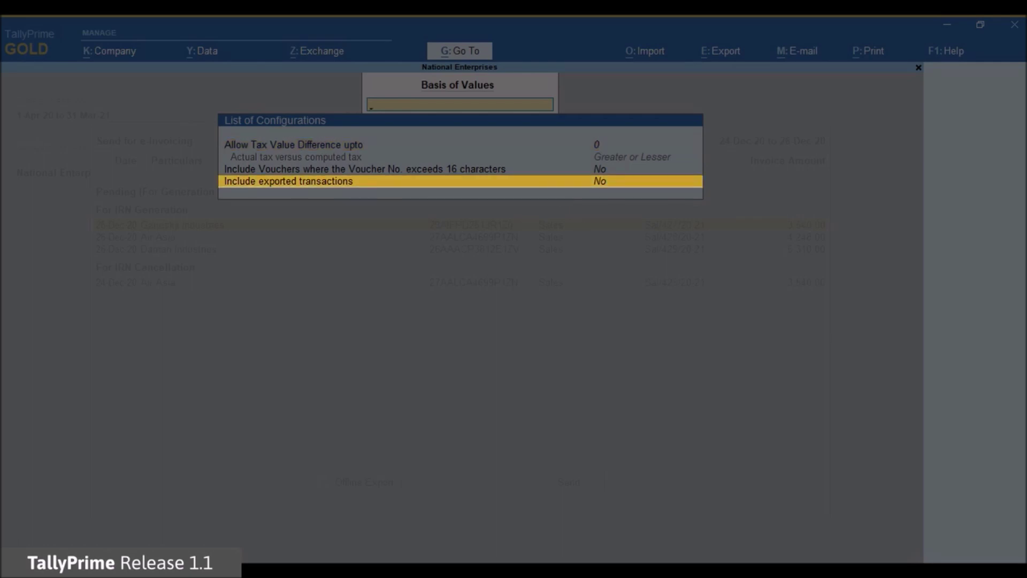
{"action": "key", "text": "Return"}
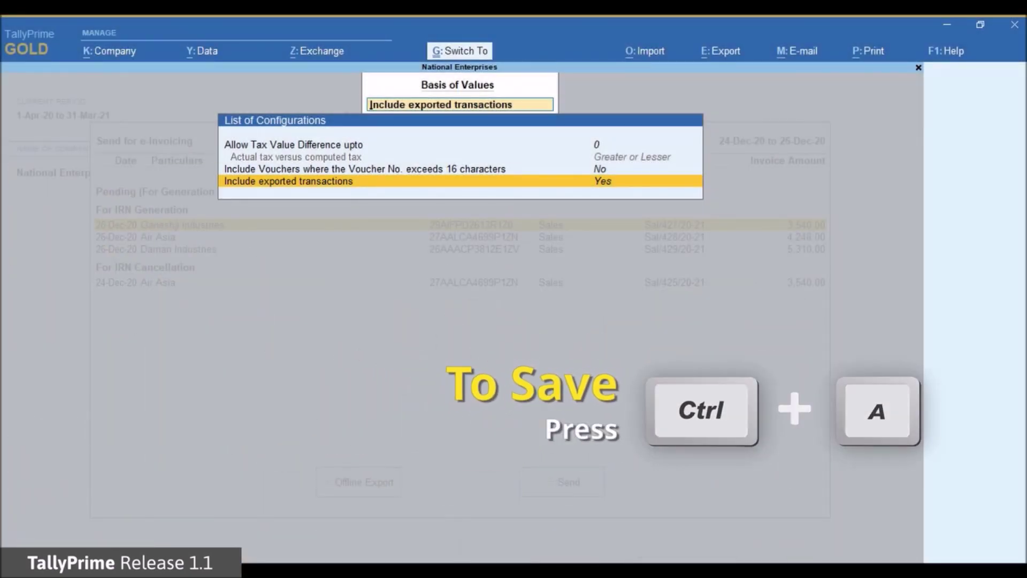
{"action": "key", "text": "ctrl+a"}
{"action": "key", "text": "Down"}
{"action": "key", "text": "Down"}
{"action": "key", "text": "Down"}
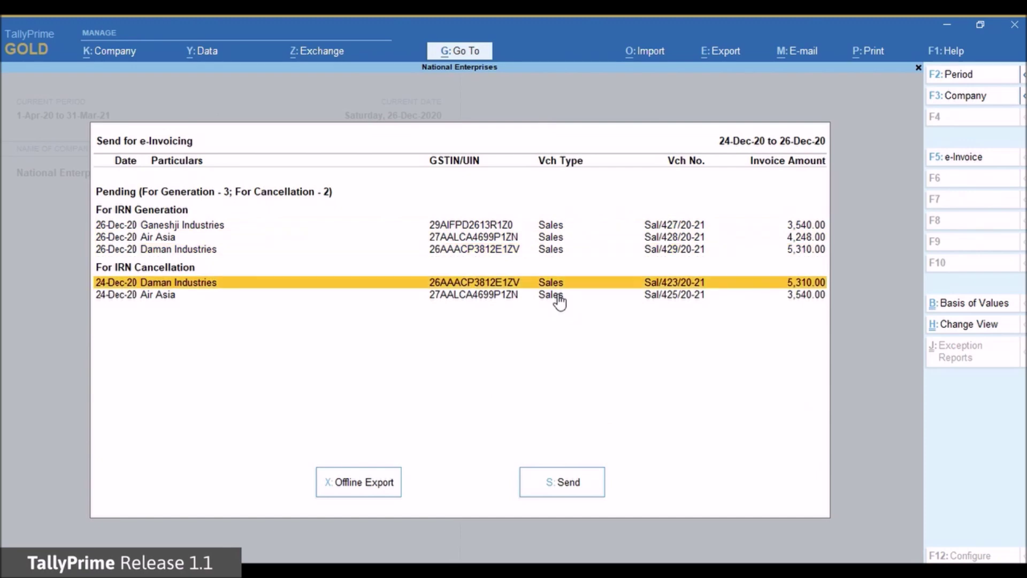
{"action": "key", "text": "space"}
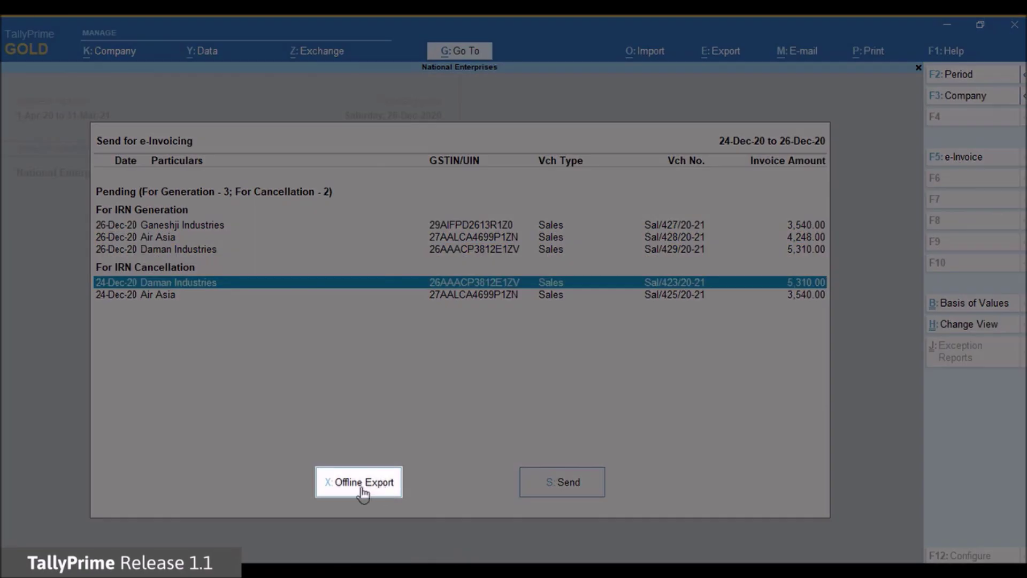
- Export the Daman Industries IRN cancellation as a JSON file to C:\Tally\TallyPrime1.1 for offline upload
{"action": "left_click", "coordinate": [361, 485]}
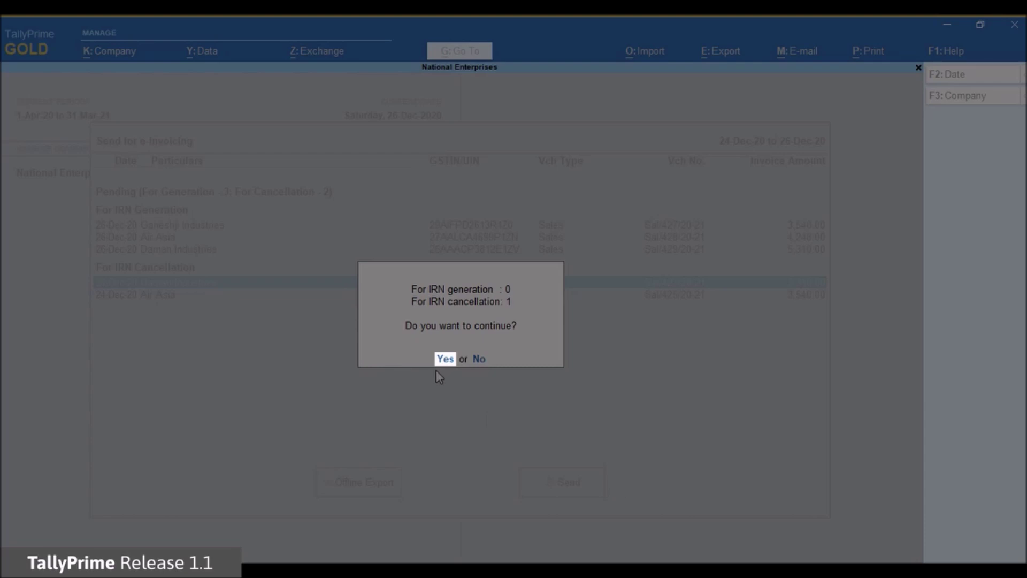
{"action": "left_click", "coordinate": [444, 361]}
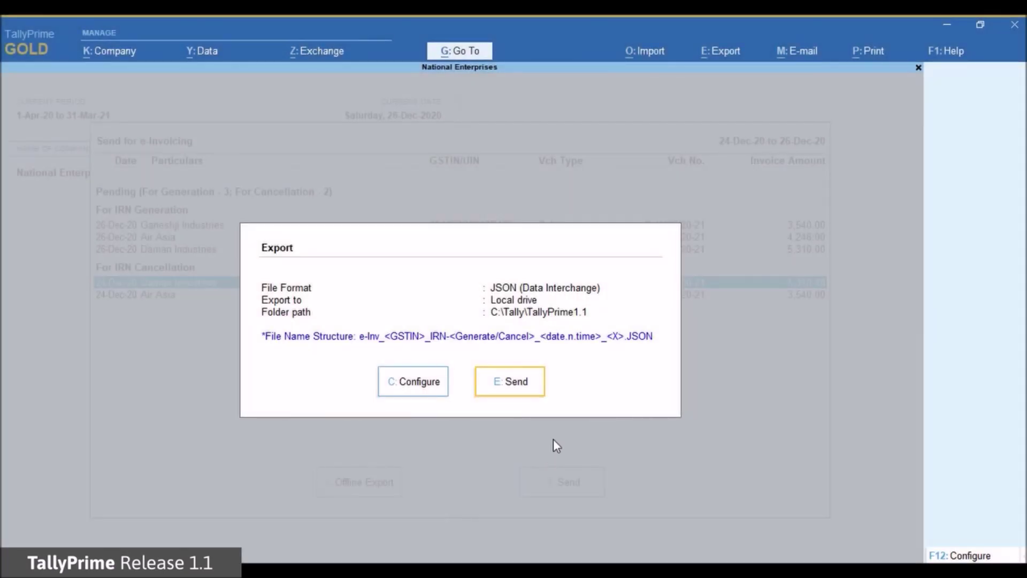
{"action": "left_click", "coordinate": [526, 386]}
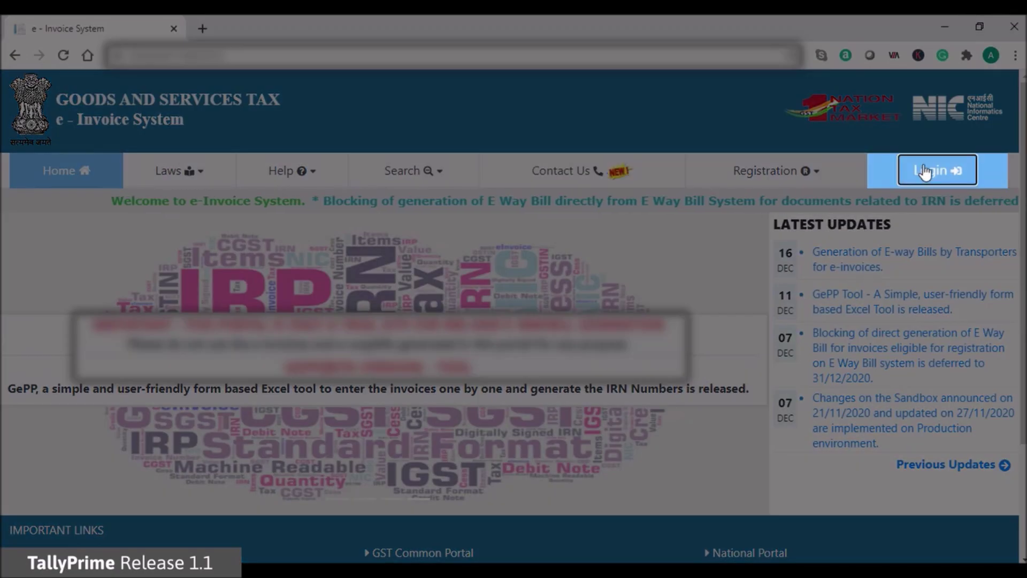
- Log in to the e-Invoice portal and go to e-Invoice > Bulk IRN Cancel upload page
{"action": "left_click", "coordinate": [930, 171]}
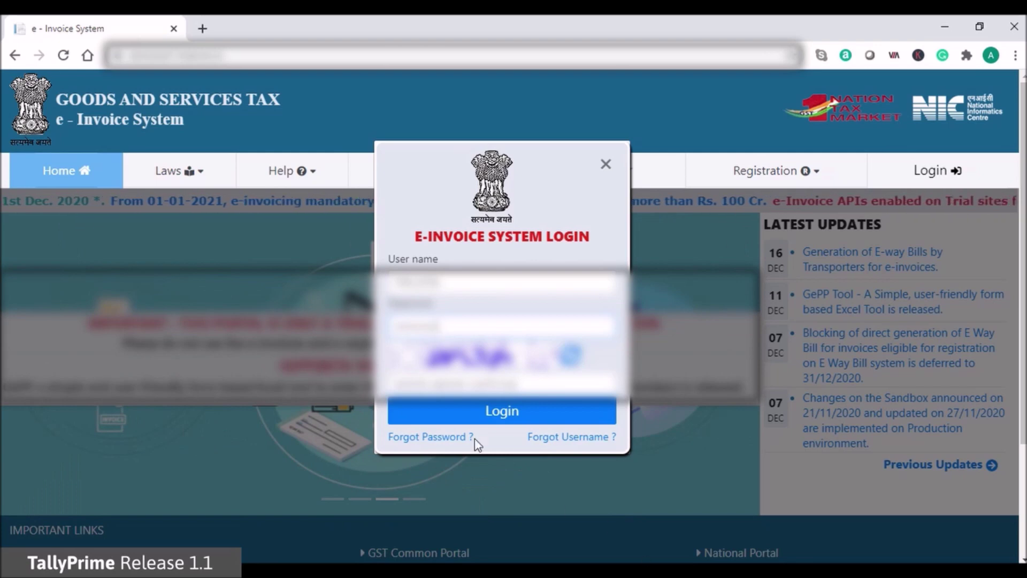
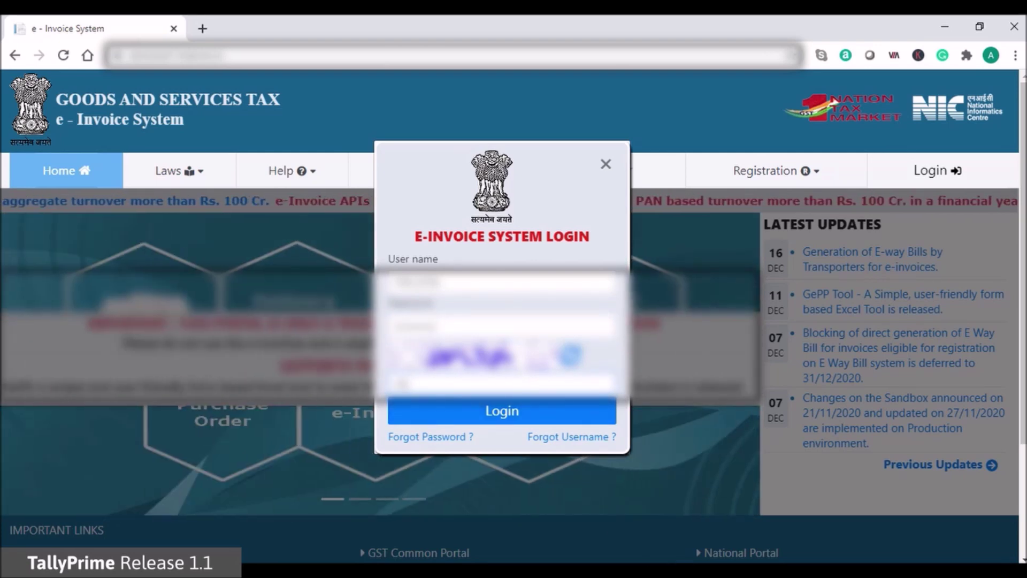
{"action": "key", "text": "Return"}
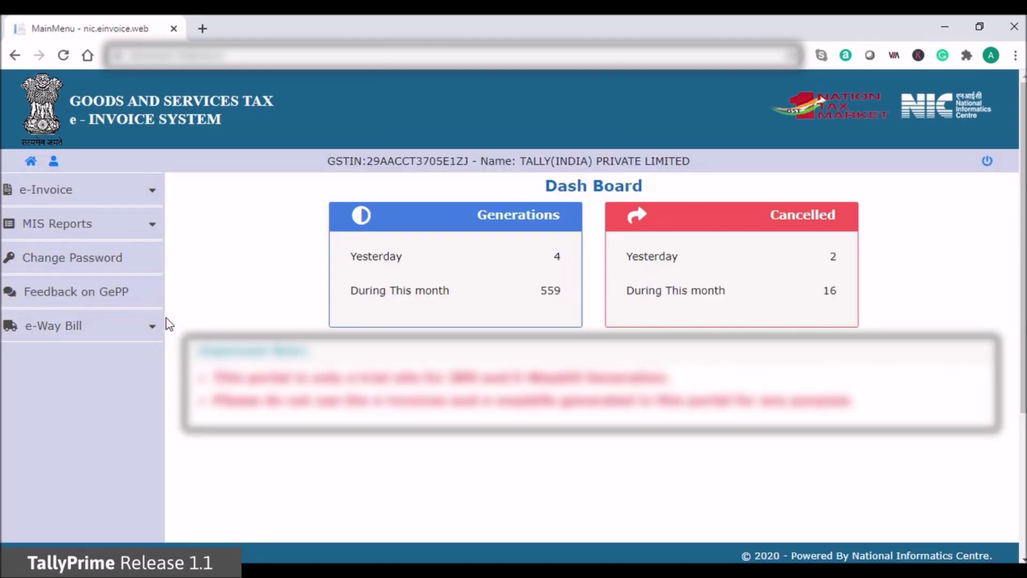
{"action": "left_click", "coordinate": [145, 195]}
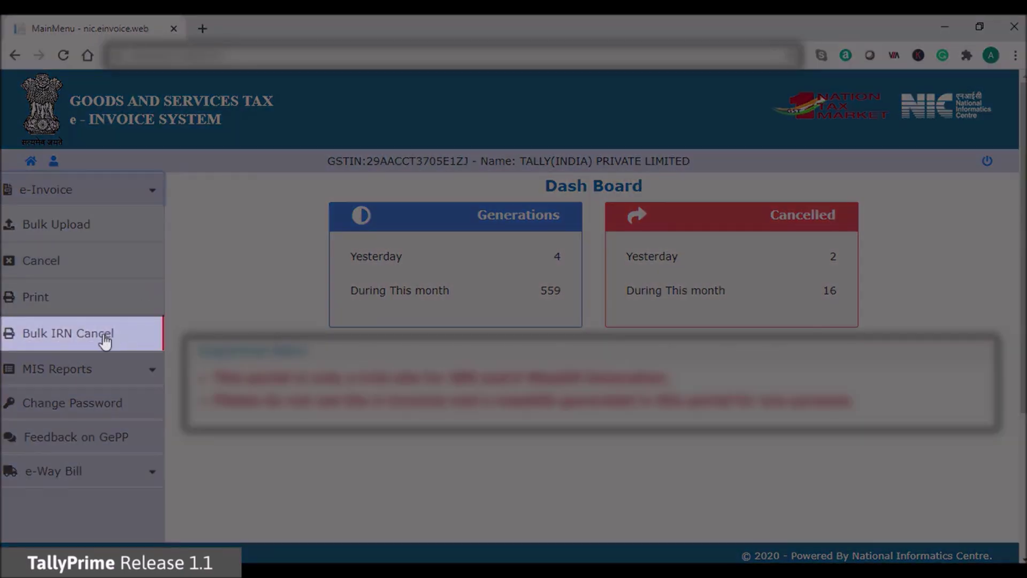
{"action": "left_click", "coordinate": [104, 341]}
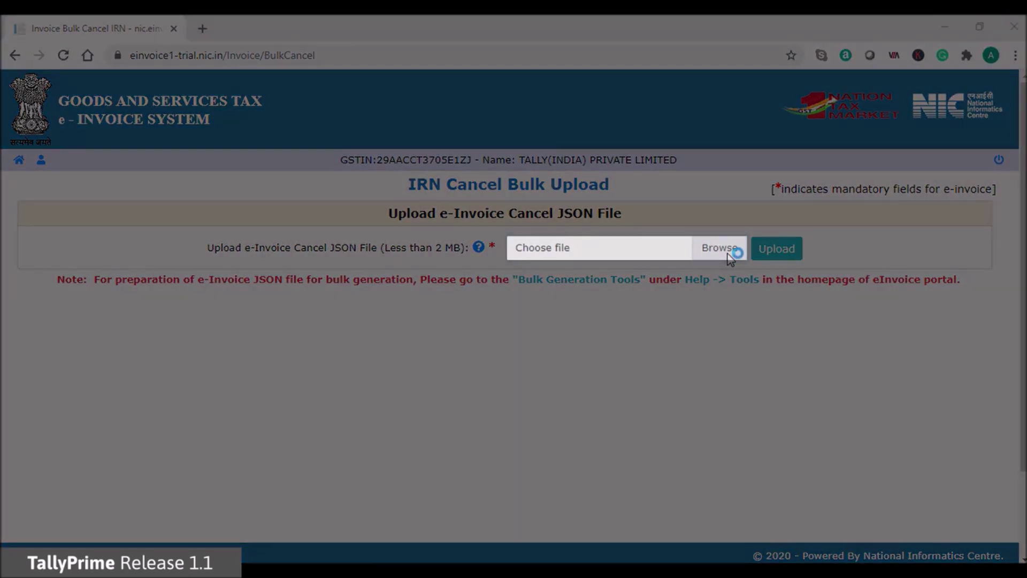
- Browse to the exported e-Inv IRN-Cancel JSON file and upload it so the IRN is cancelled
{"action": "left_click", "coordinate": [729, 259]}
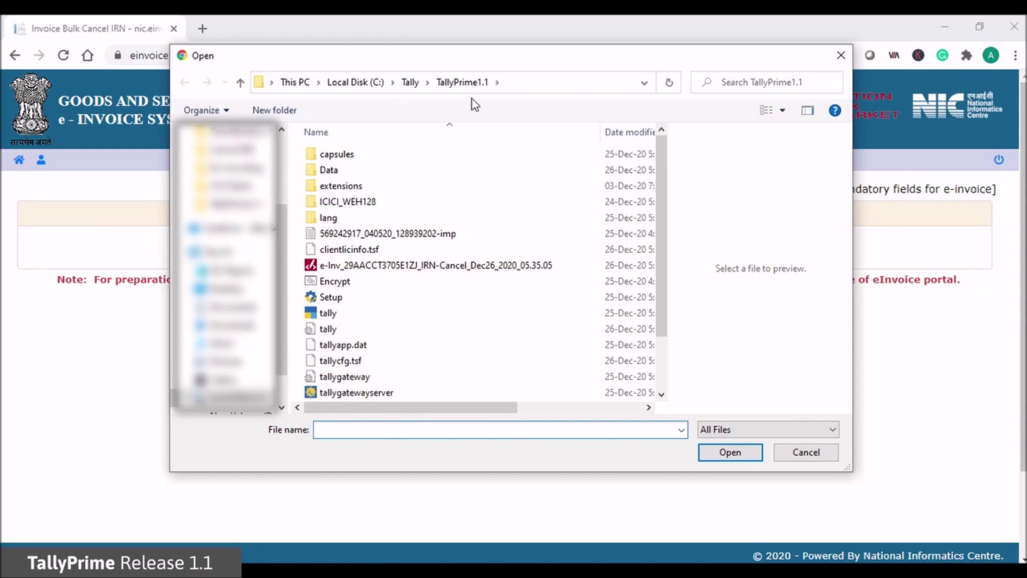
{"action": "left_click", "coordinate": [478, 266]}
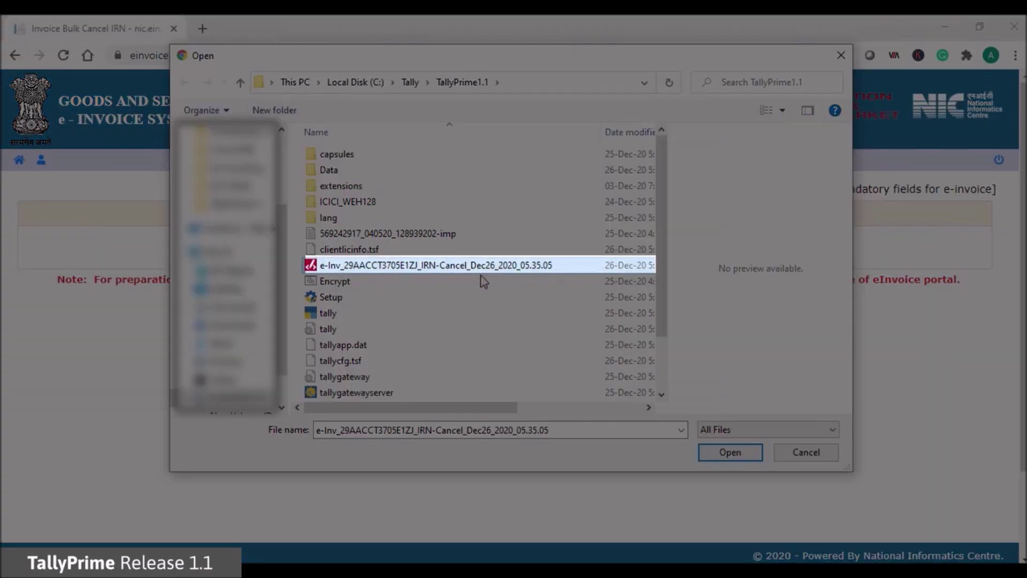
{"action": "left_click", "coordinate": [739, 455]}
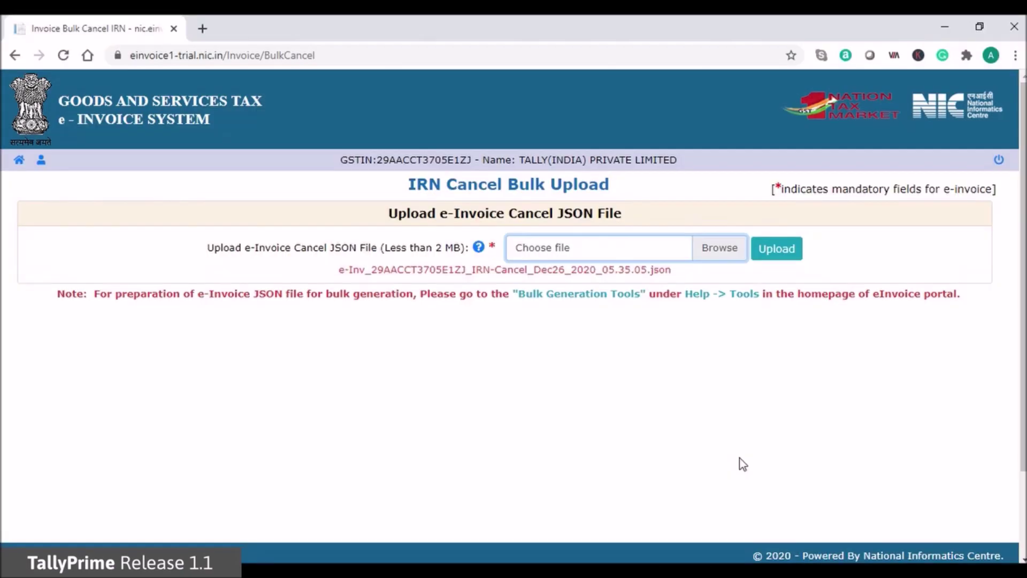
{"action": "left_click", "coordinate": [776, 250]}
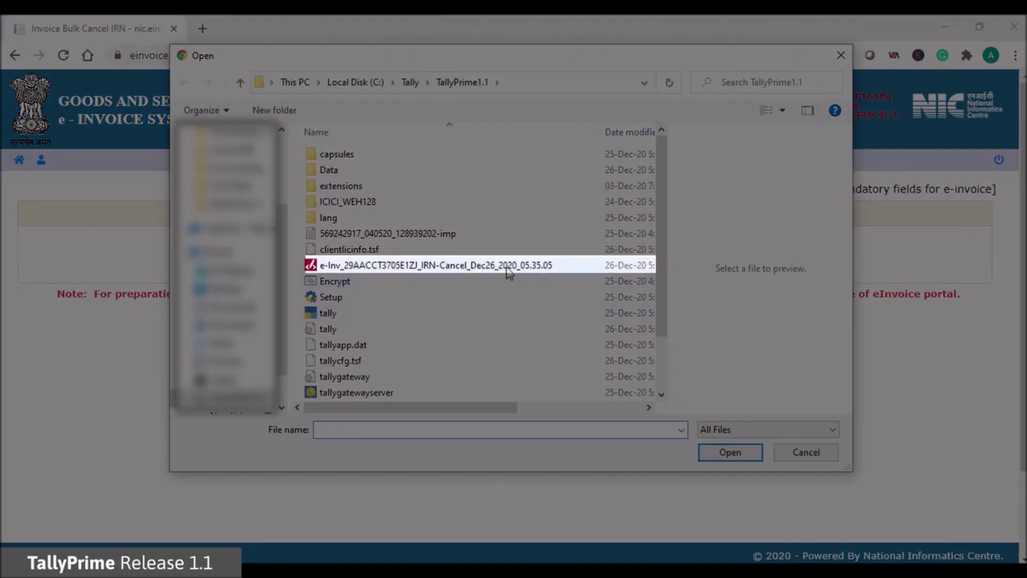
{"action": "left_click", "coordinate": [507, 271]}
{"action": "left_click", "coordinate": [739, 455]}
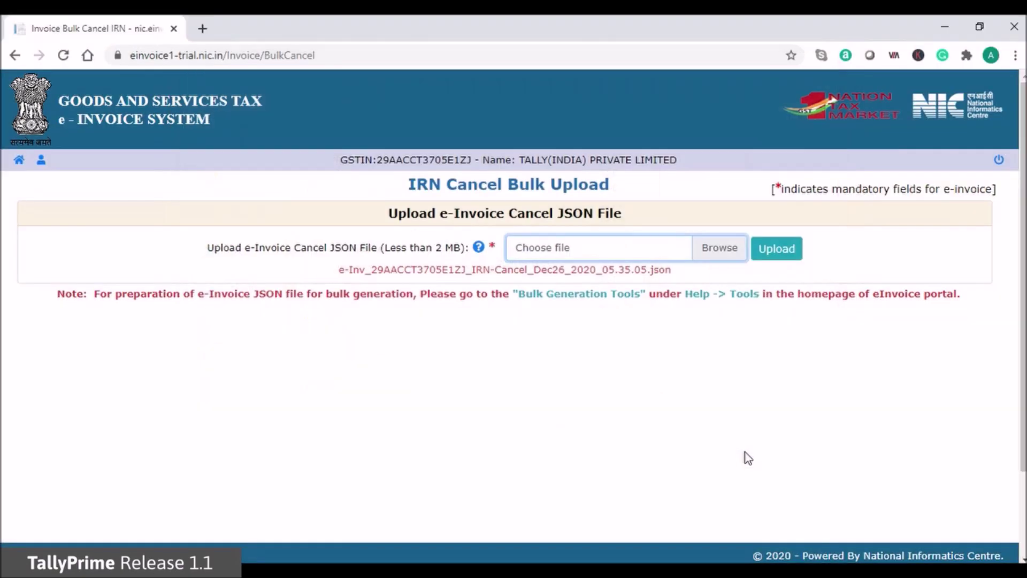
{"action": "left_click", "coordinate": [792, 251]}
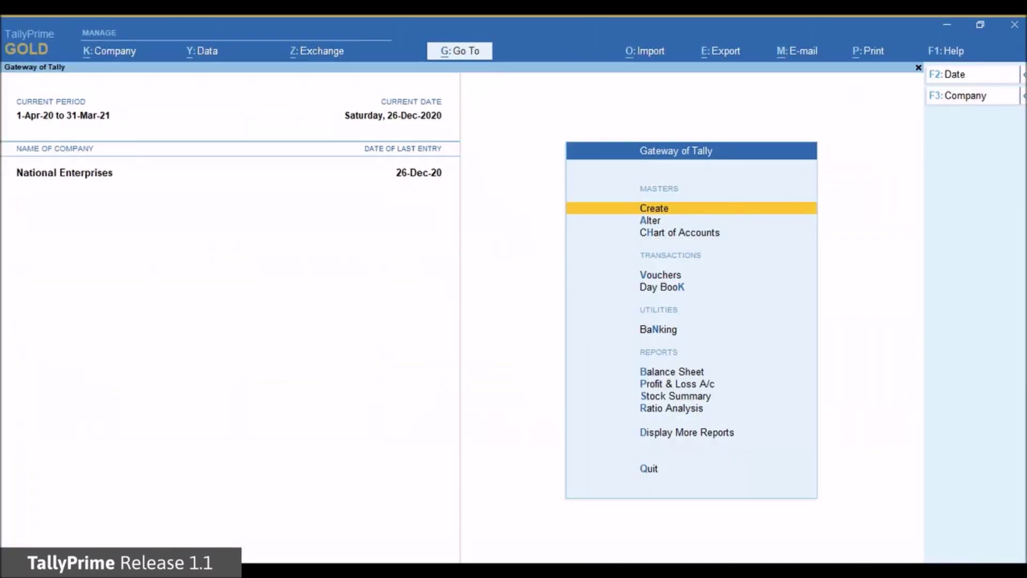
- Via Go To, reach the e-Invoice report's Exported > For IRN cancellation vouchers listing Daman Industries
{"action": "key", "text": "alt+g"}
{"action": "type", "text": "E"}
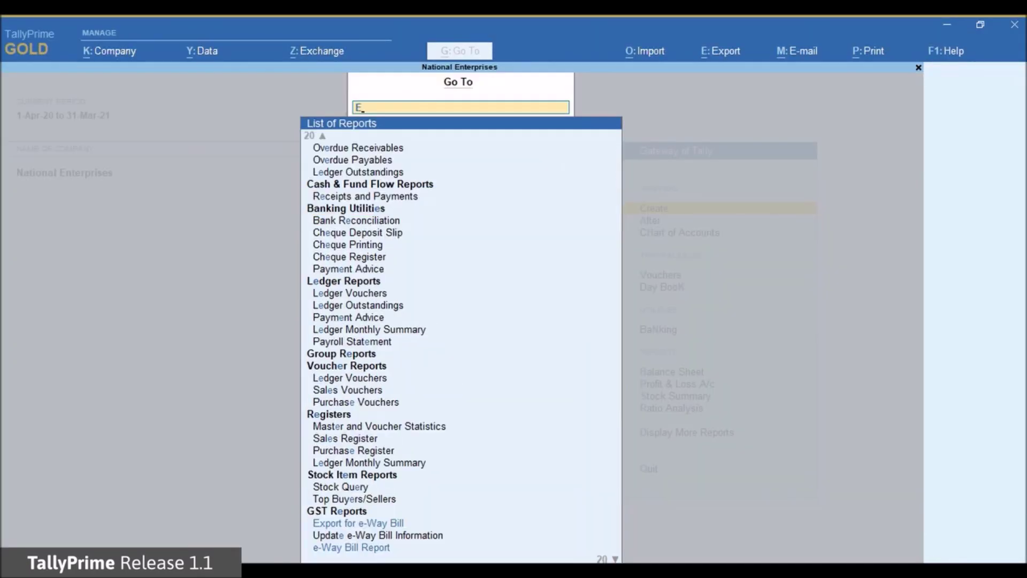
{"action": "type", "text": "in"}
{"action": "key", "text": "Return"}
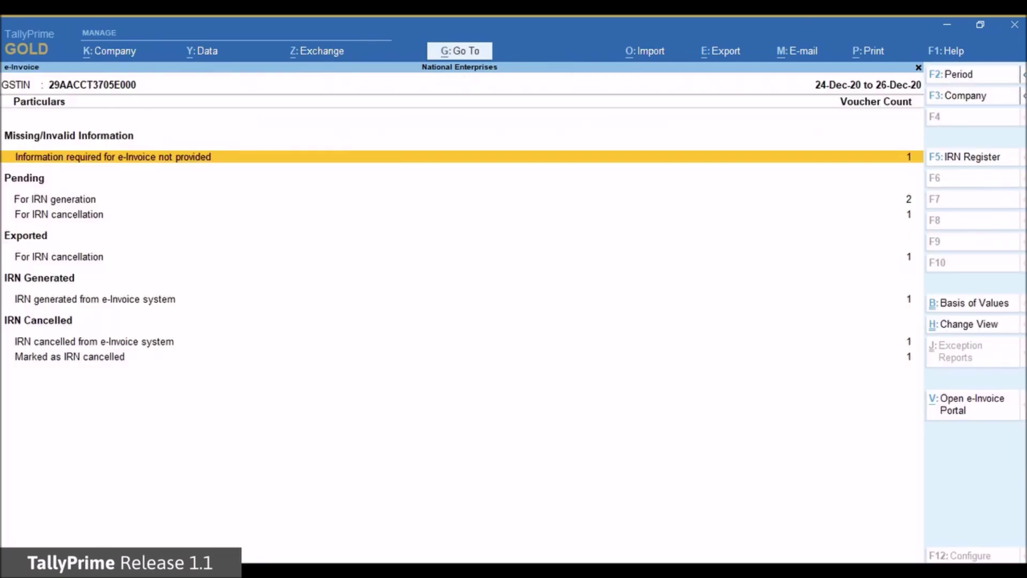
{"action": "key", "text": "Down"}
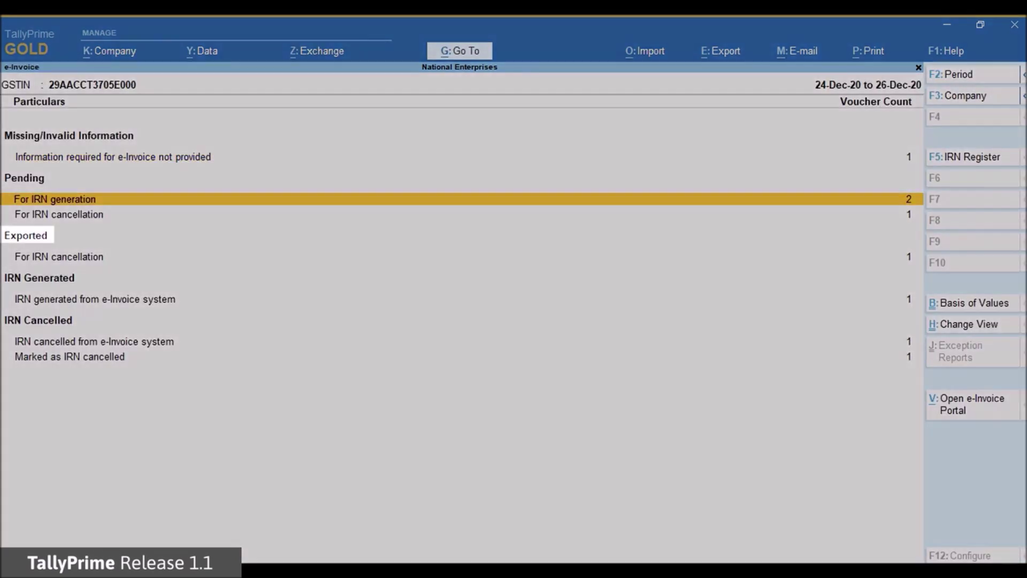
{"action": "key", "text": "Down"}
{"action": "key", "text": "Down"}
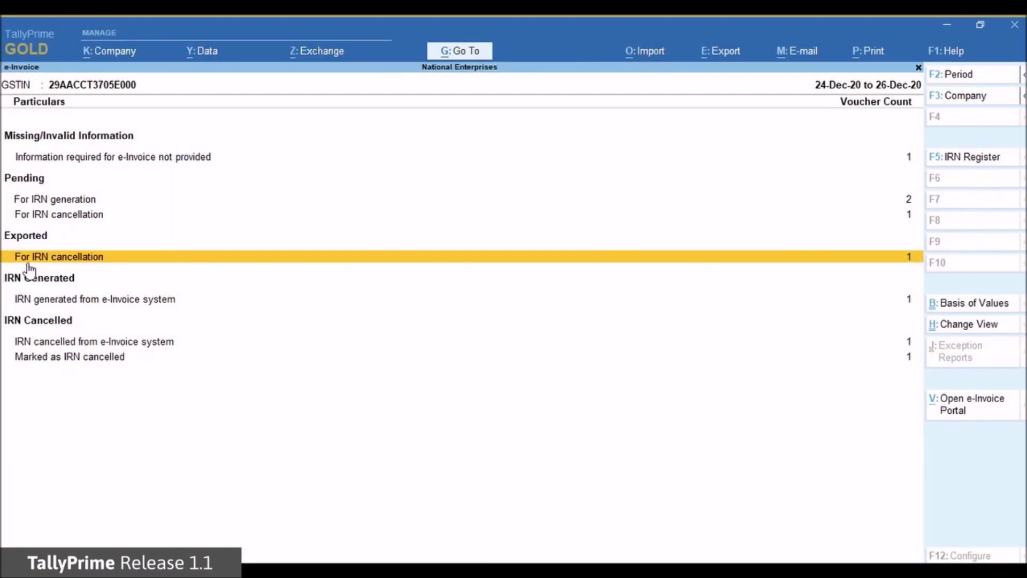
{"action": "key", "text": "Return"}
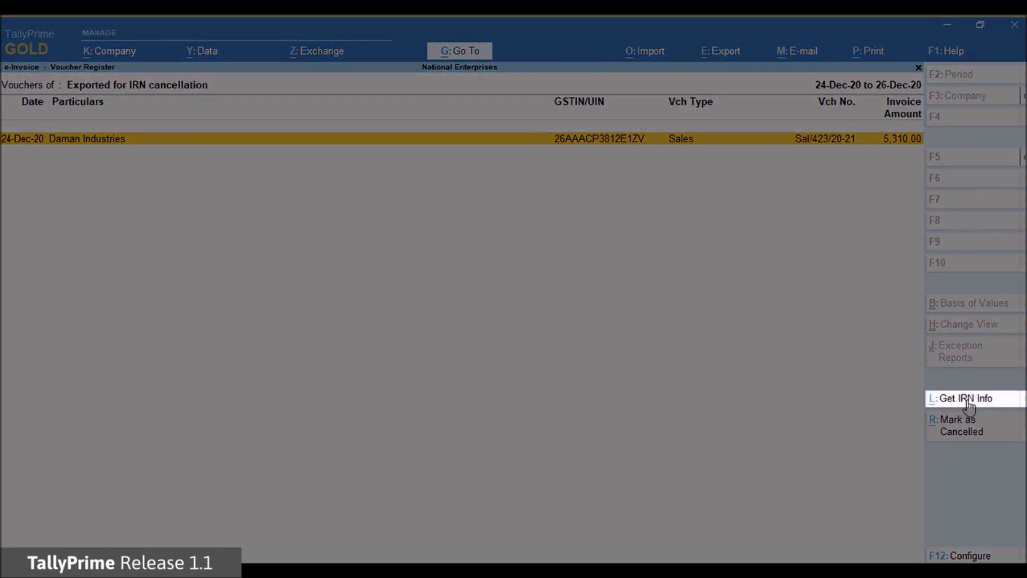
- Use L: Get IRN Info with e-Invoice credentials to fetch details, emptying the exported-for-cancellation register
{"action": "left_click", "coordinate": [966, 401]}
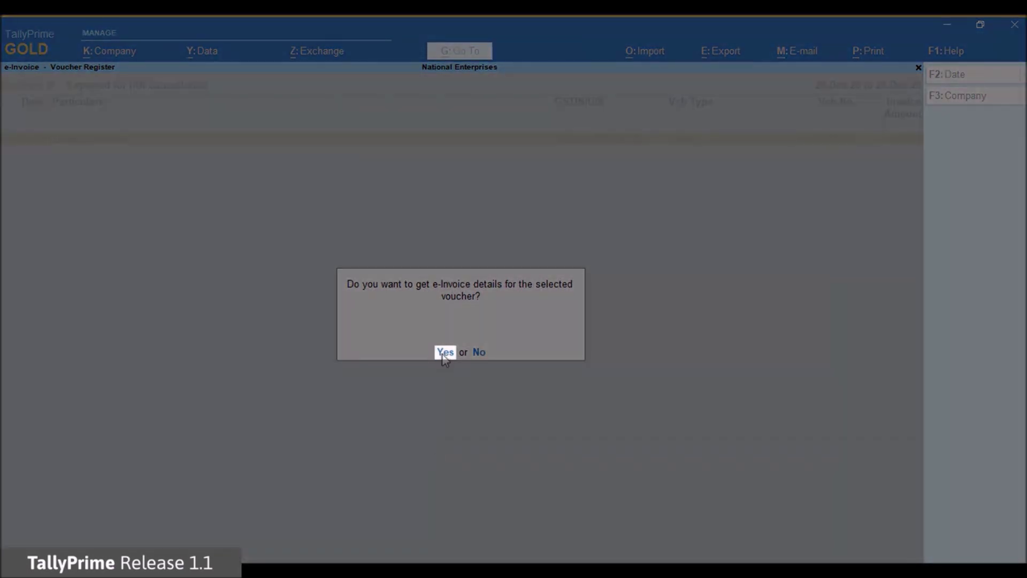
{"action": "left_click", "coordinate": [445, 352]}
{"action": "type", "text": "tal"}
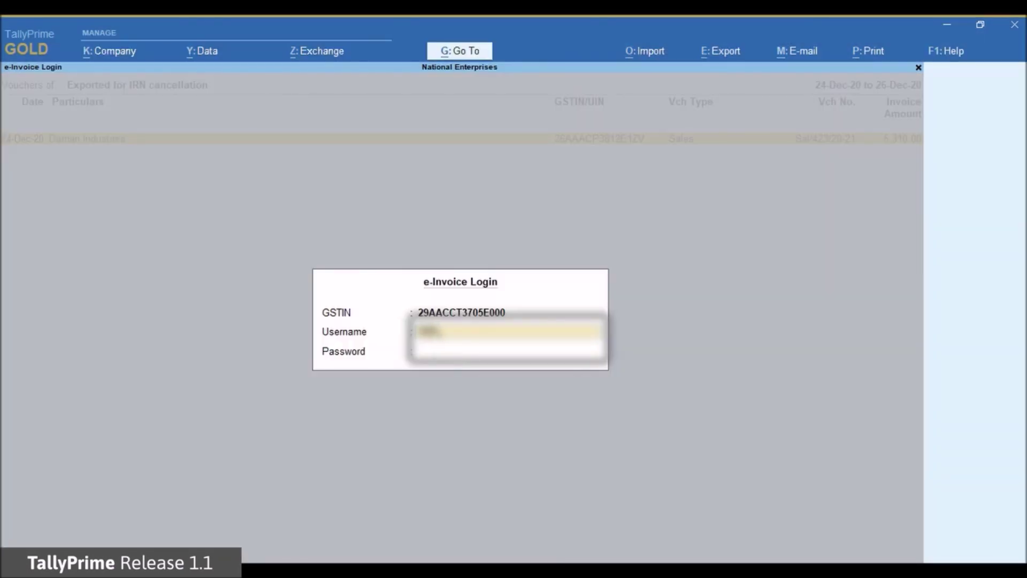
{"action": "type", "text": "lyapi"}
{"action": "key", "text": "Return"}
{"action": "type", "text": "****"}
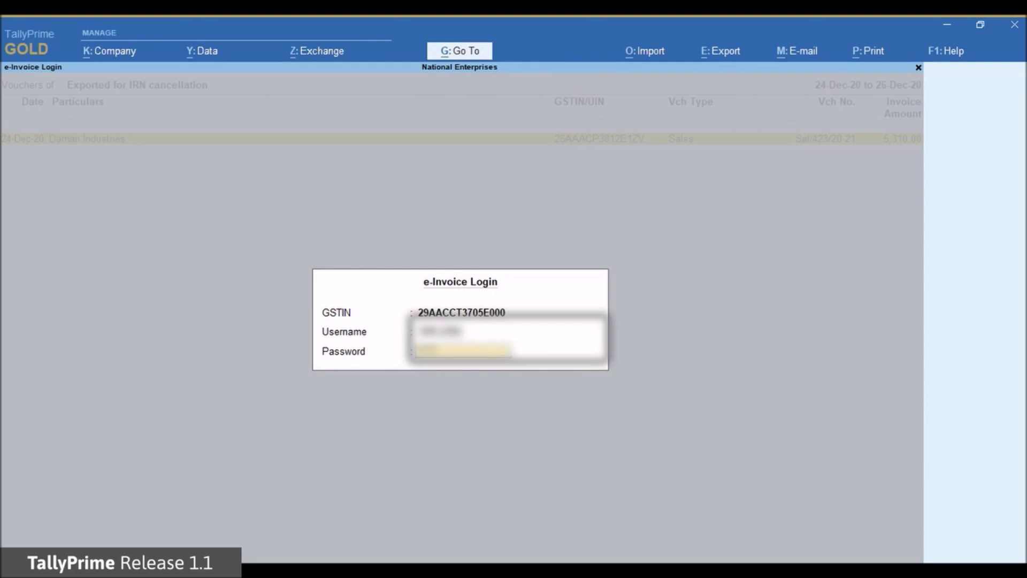
{"action": "key", "text": "Return"}
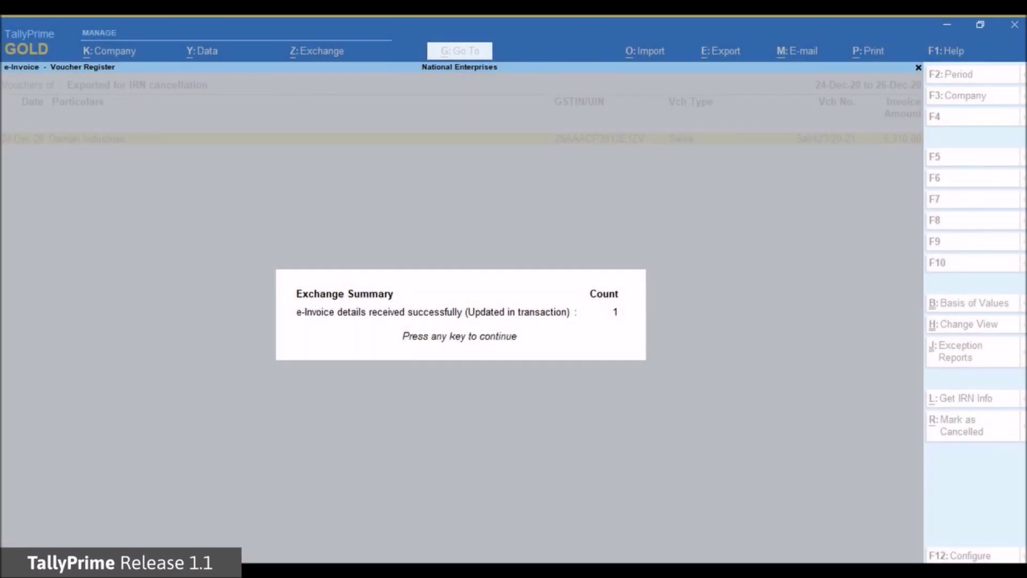
{"action": "key", "text": "Return"}
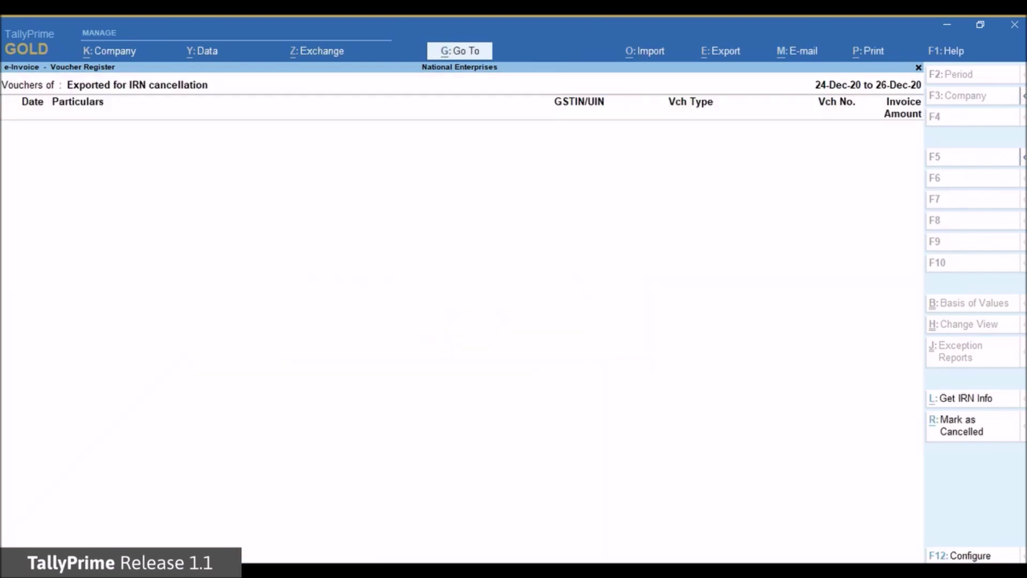